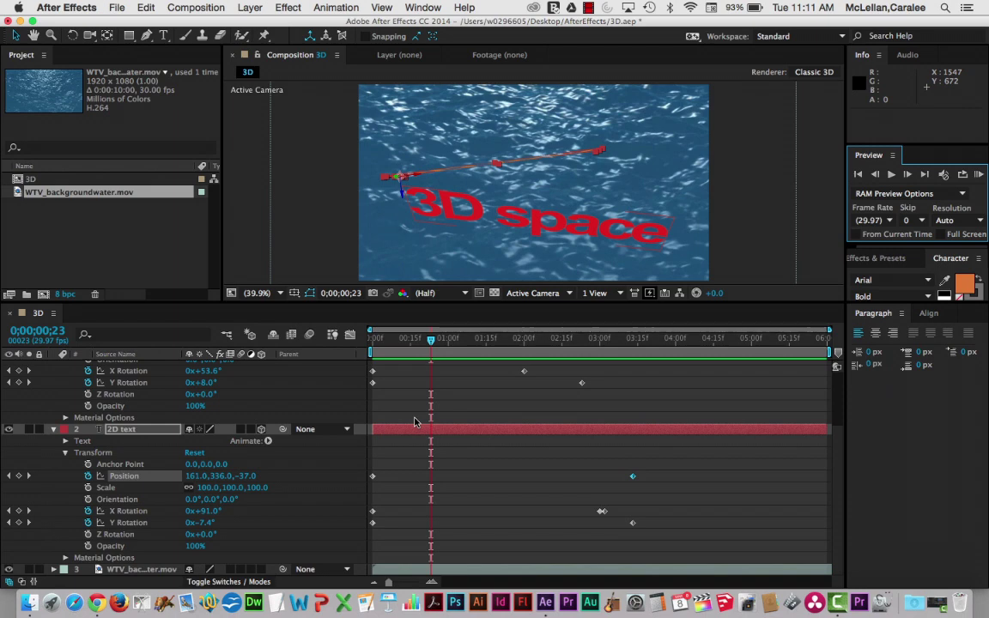
Scrub the playhead ahead to about 0;00;03;21 to preview the text animation.
left_click(429, 341)
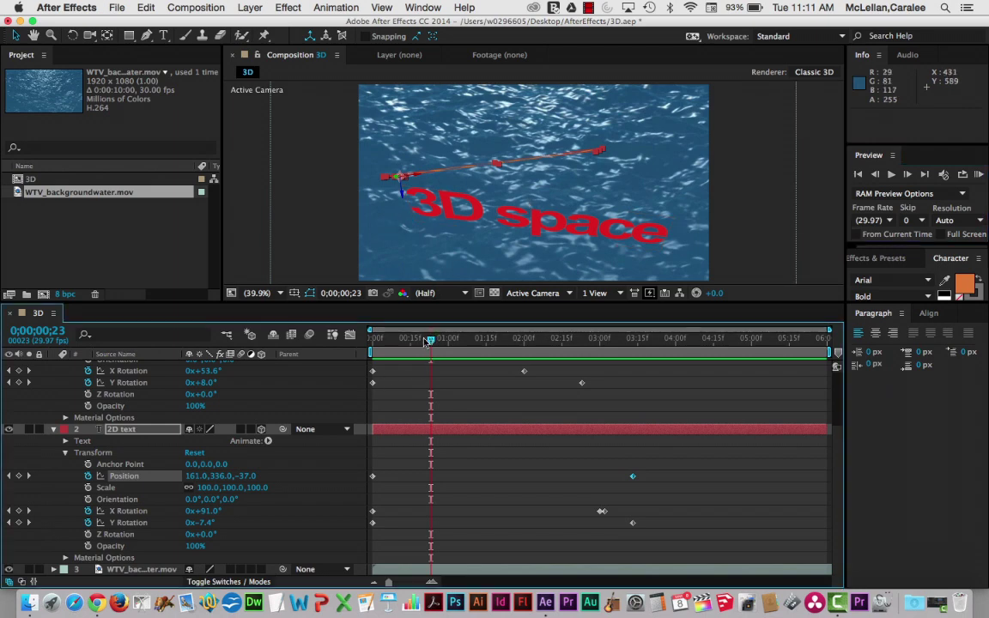
left_click_drag(429, 341, 651, 375)
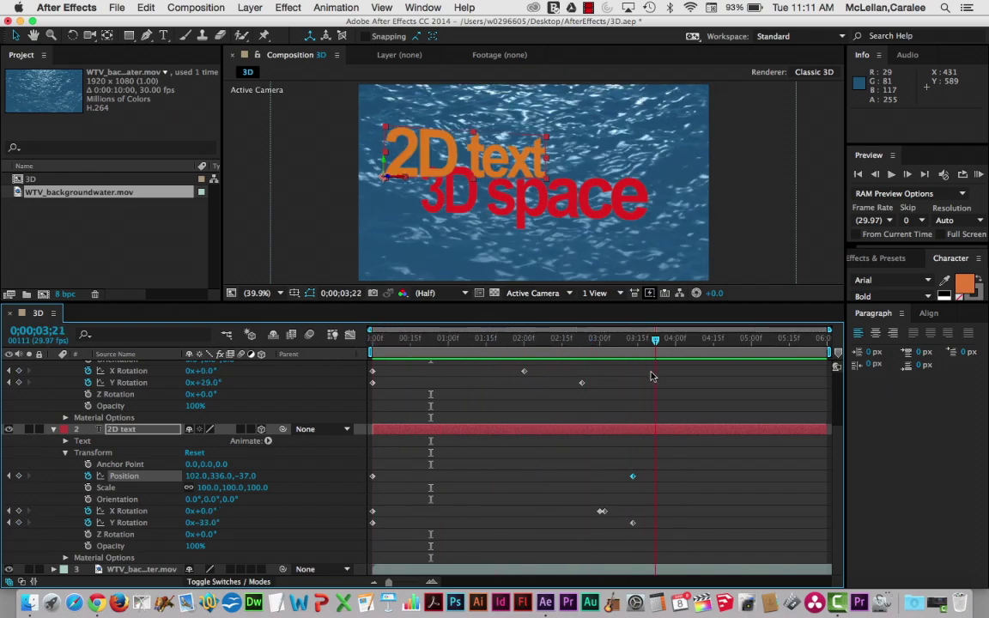
scroll(176, 405, "up", 5)
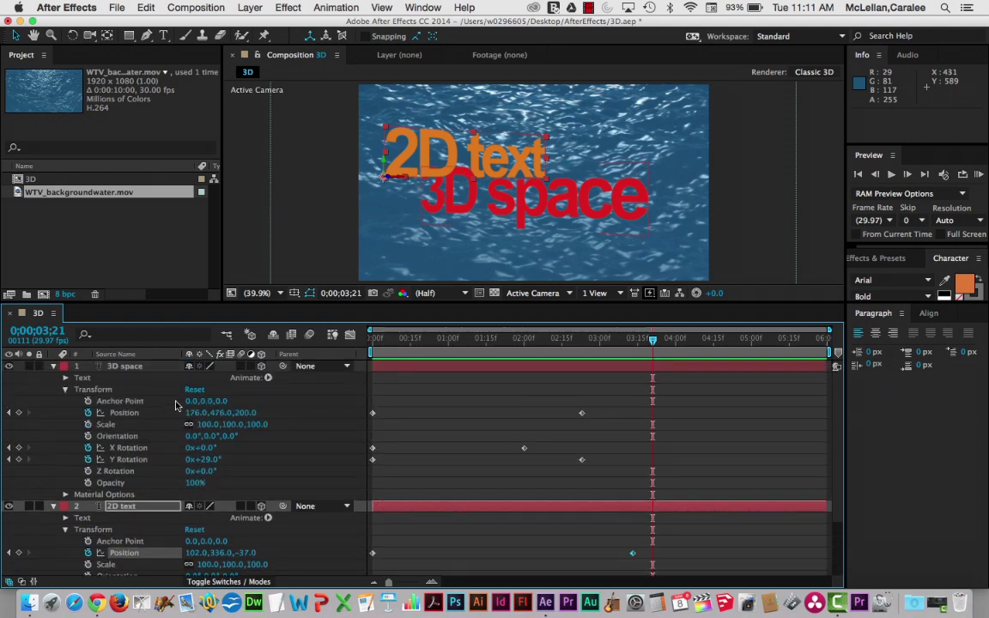
Reveal the keyframed properties of the 3D space and 2D text layers, then fold 2D text away.
left_click(125, 366)
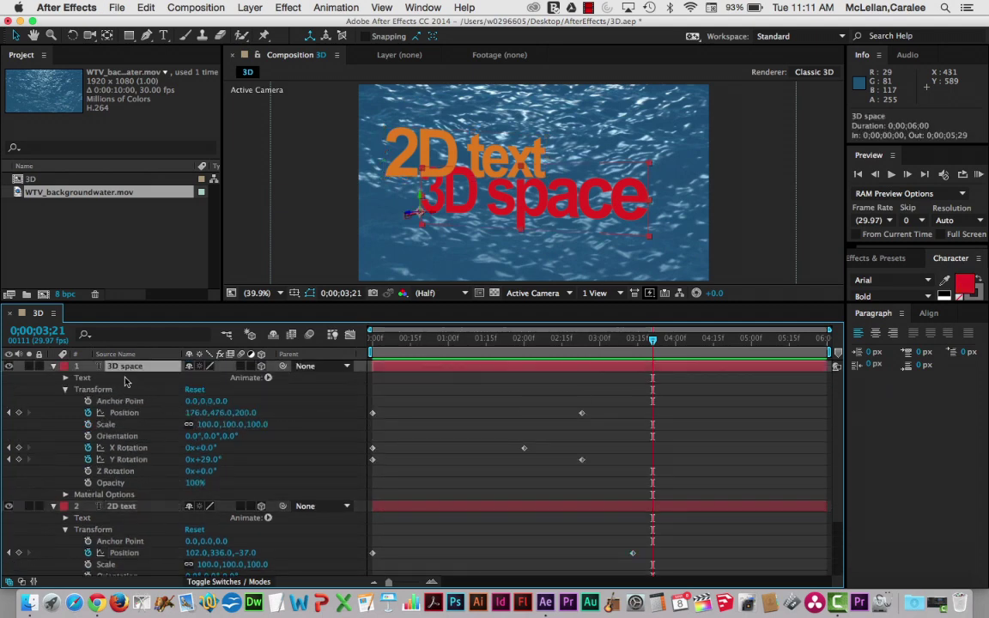
key("u")
left_click(118, 414)
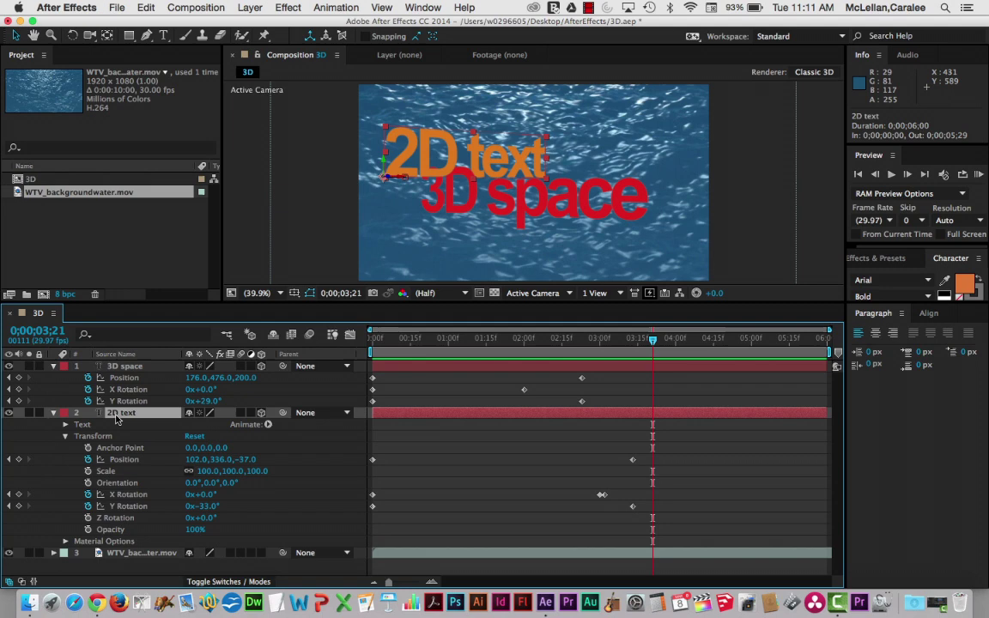
key("u")
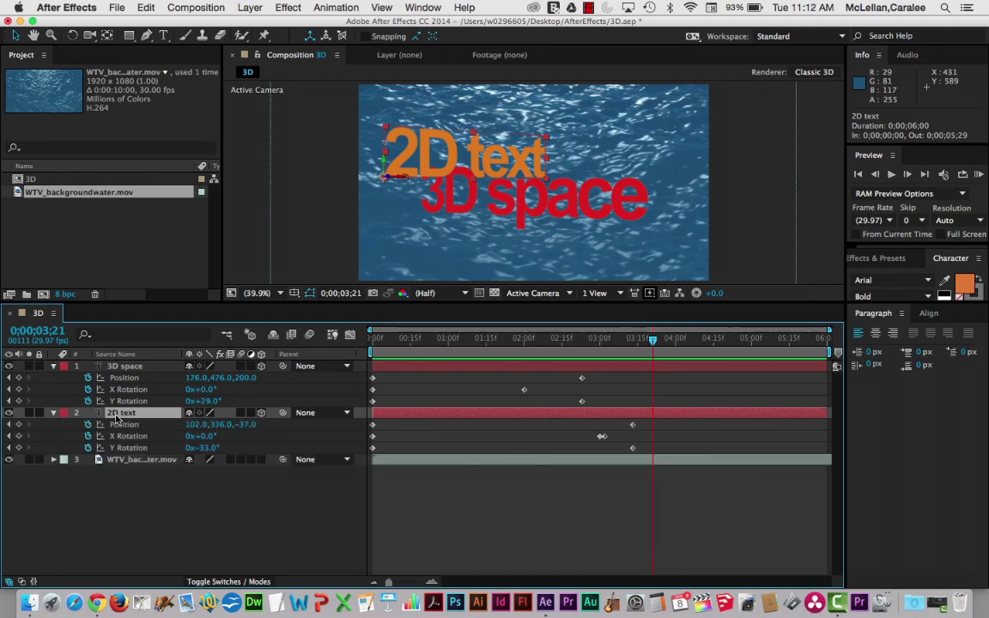
key("u")
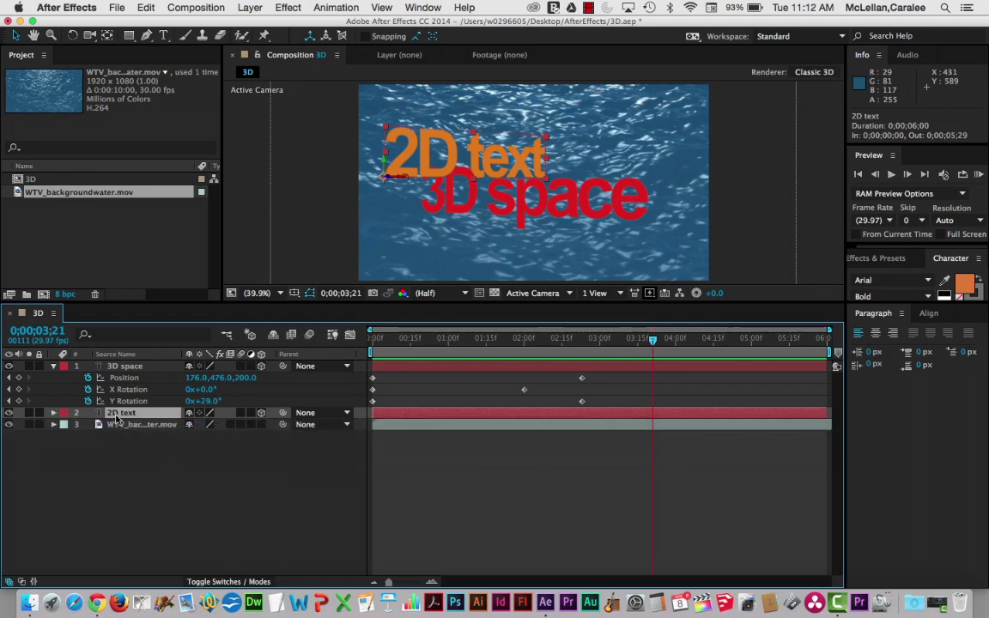
left_click(120, 366)
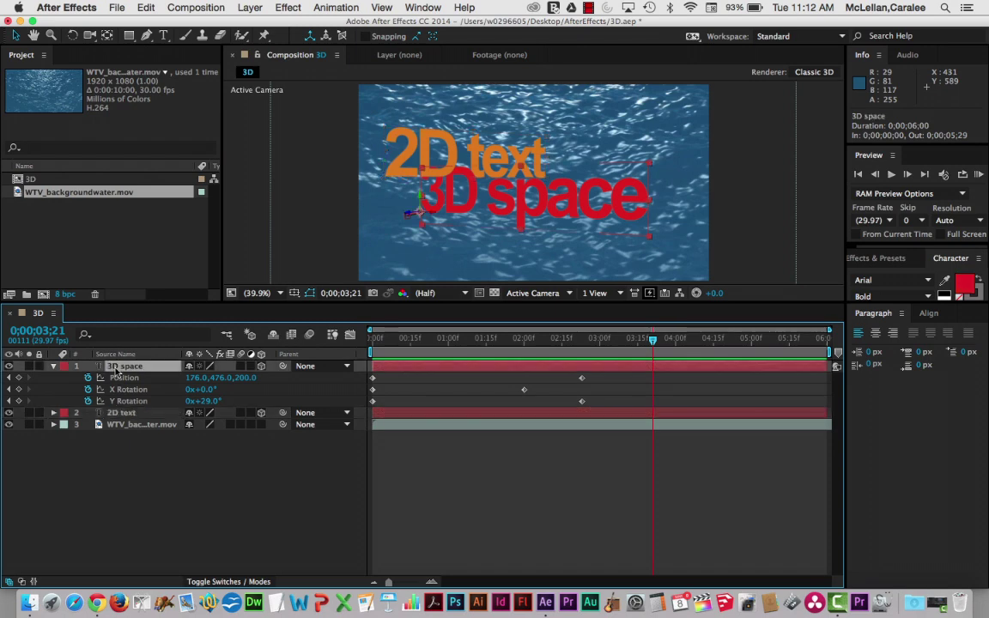
Collapse the 3D space layer, deselect all layers, and bring up the Timeline's New layer menu.
key("u")
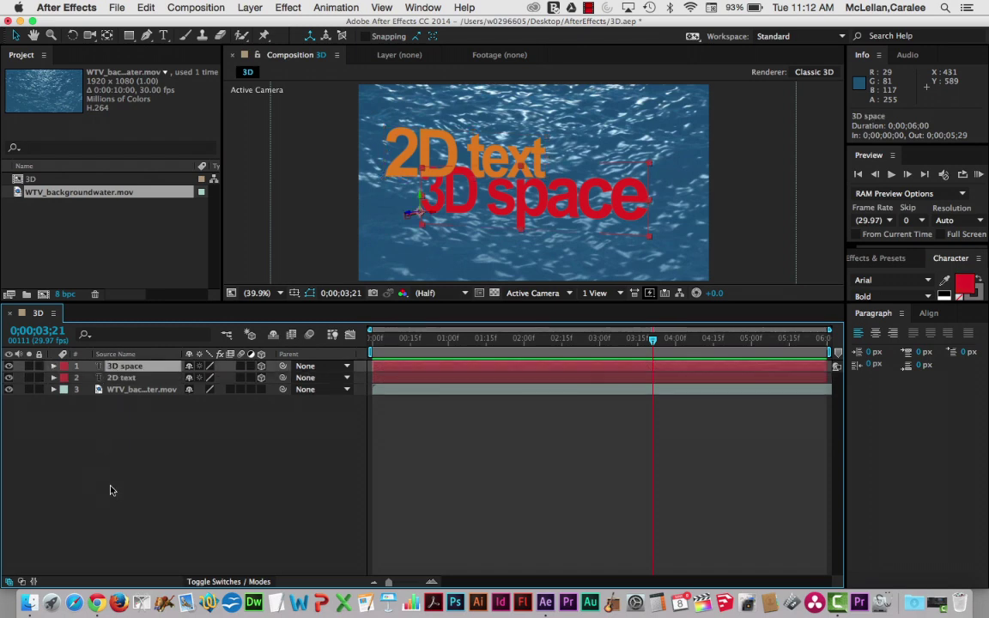
left_click(110, 491)
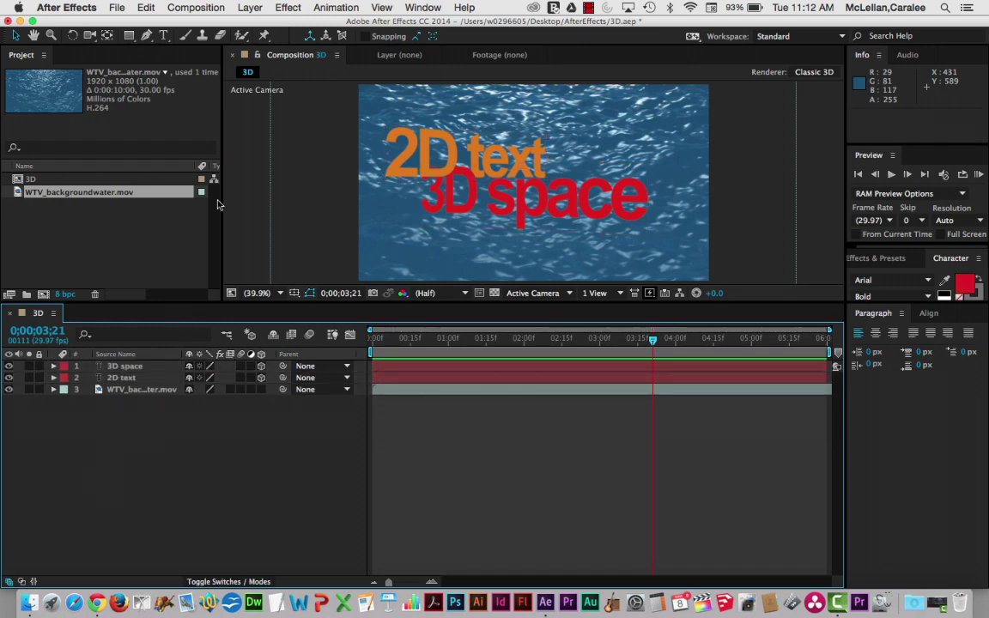
left_click(250, 7)
mouse_move(255, 24)
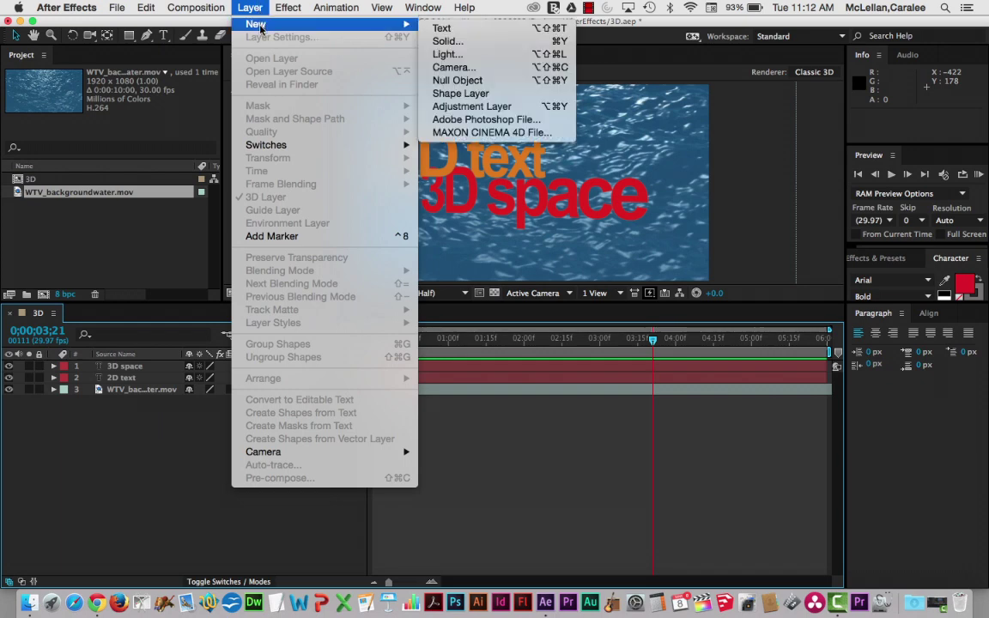
left_click(96, 210)
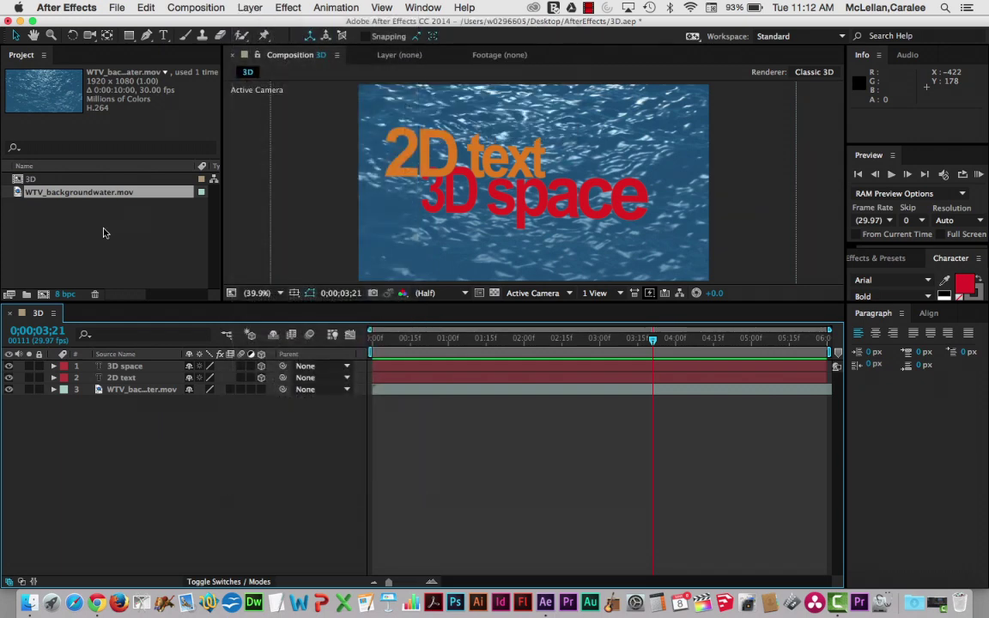
right_click(63, 445)
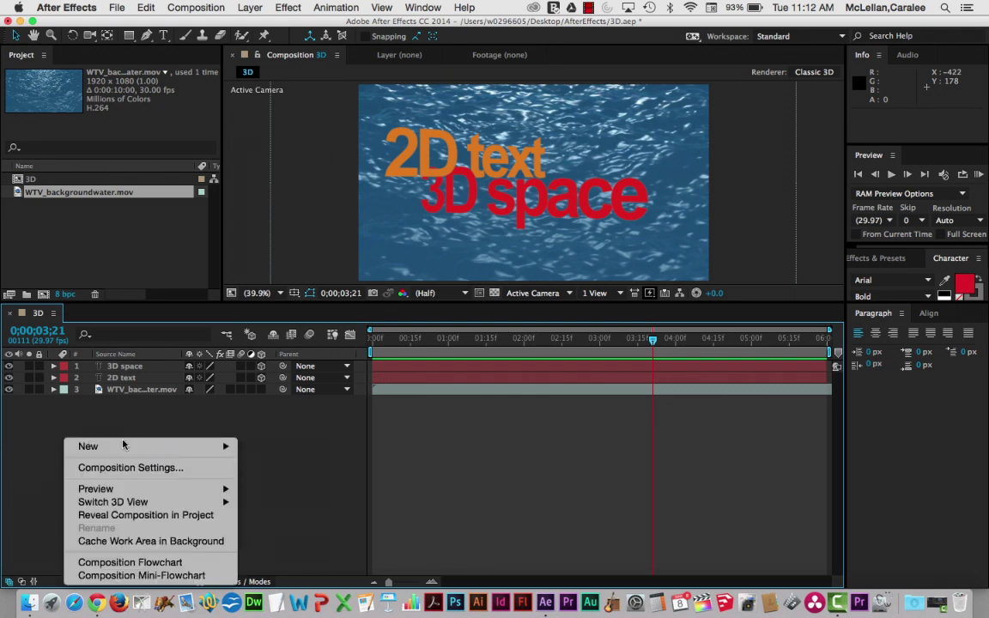
mouse_move(127, 446)
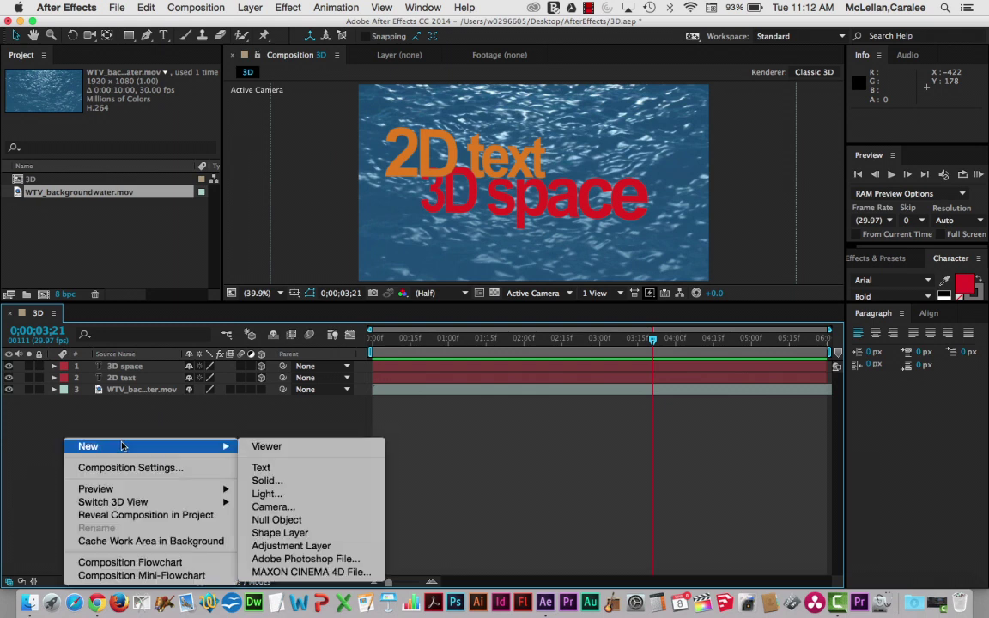
Create a new camera layer, keeping the One-Node Camera type.
left_click(273, 508)
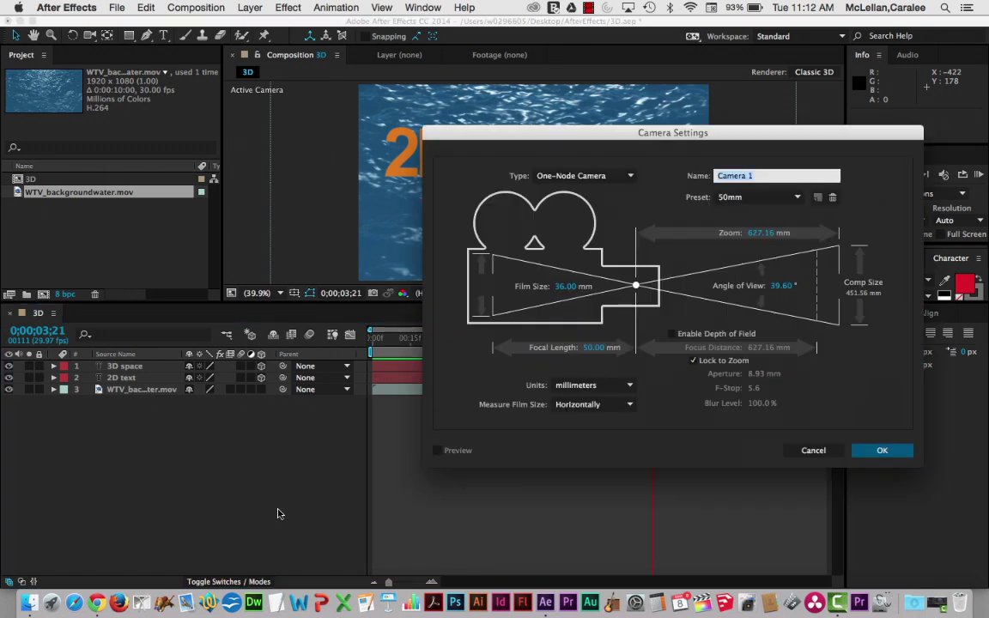
left_click(615, 187)
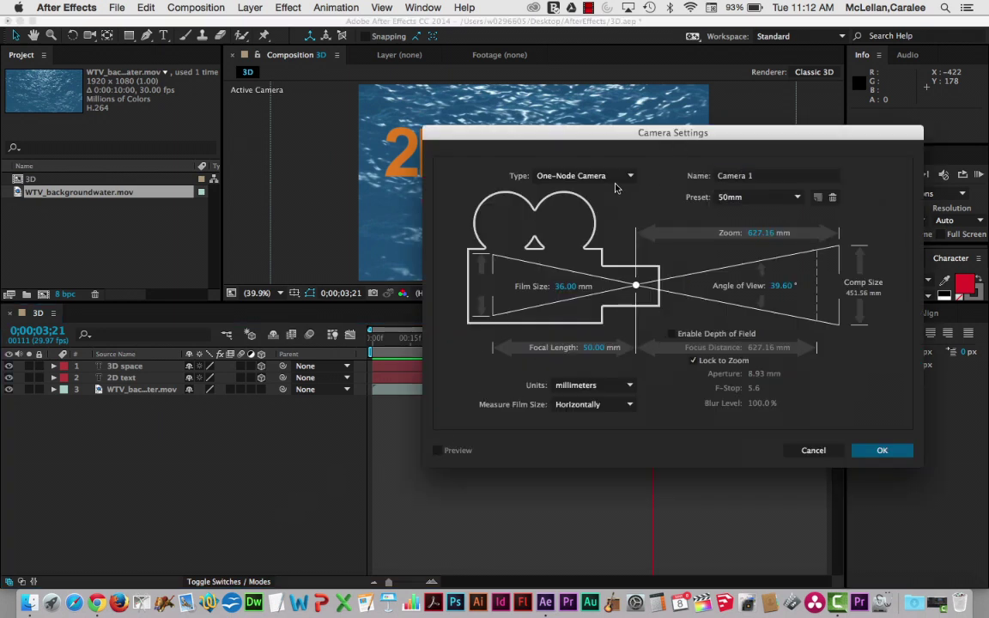
left_click(601, 176)
left_click(574, 190)
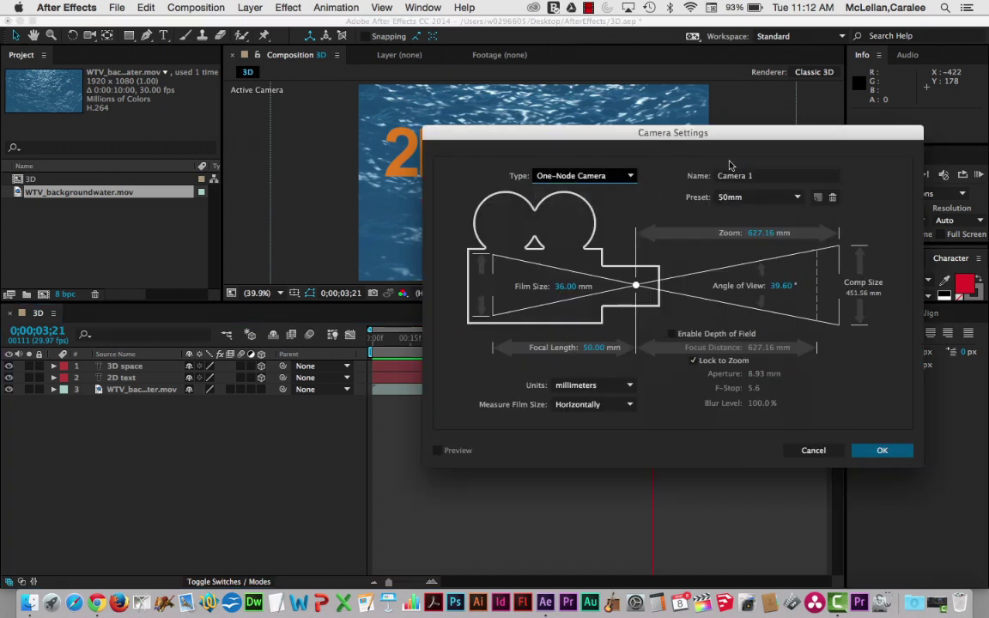
Name the camera '1-node' and keep the 50mm lens preset.
left_click(739, 175)
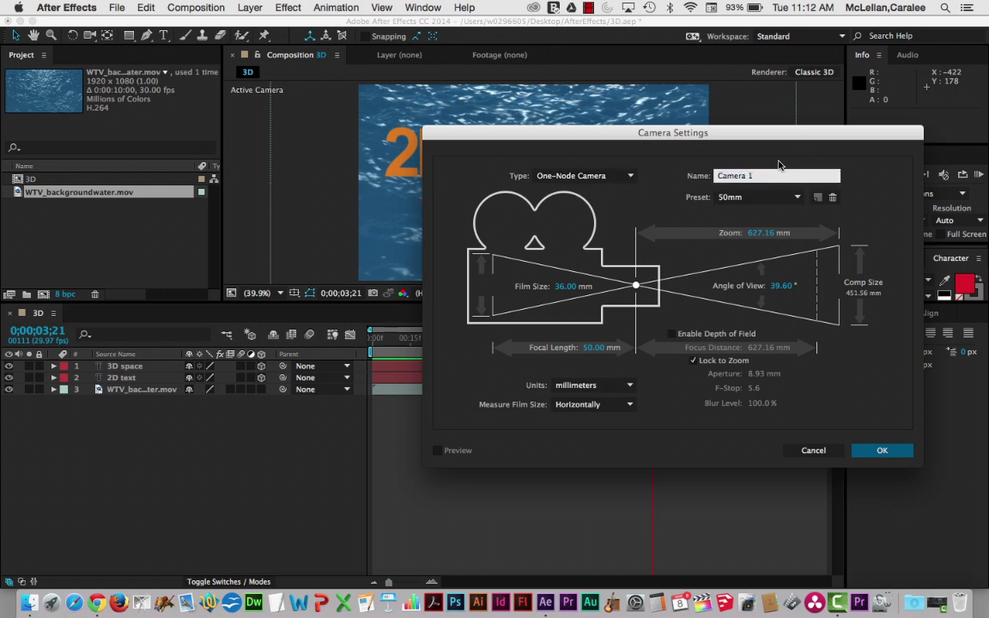
left_click_drag(768, 175, 651, 173)
type("1-node")
key("Tab")
left_click(751, 196)
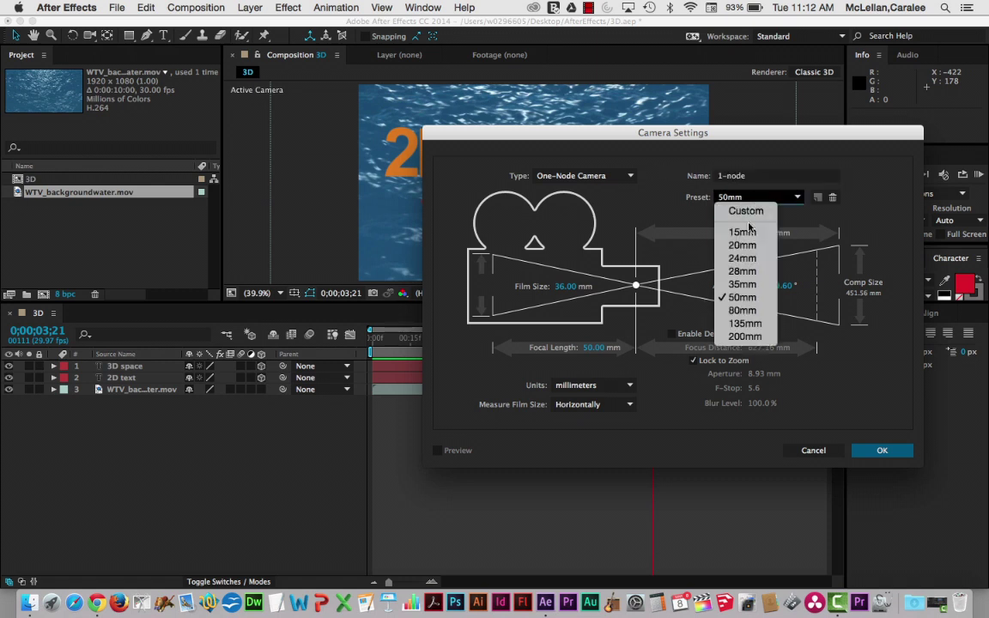
left_click(742, 297)
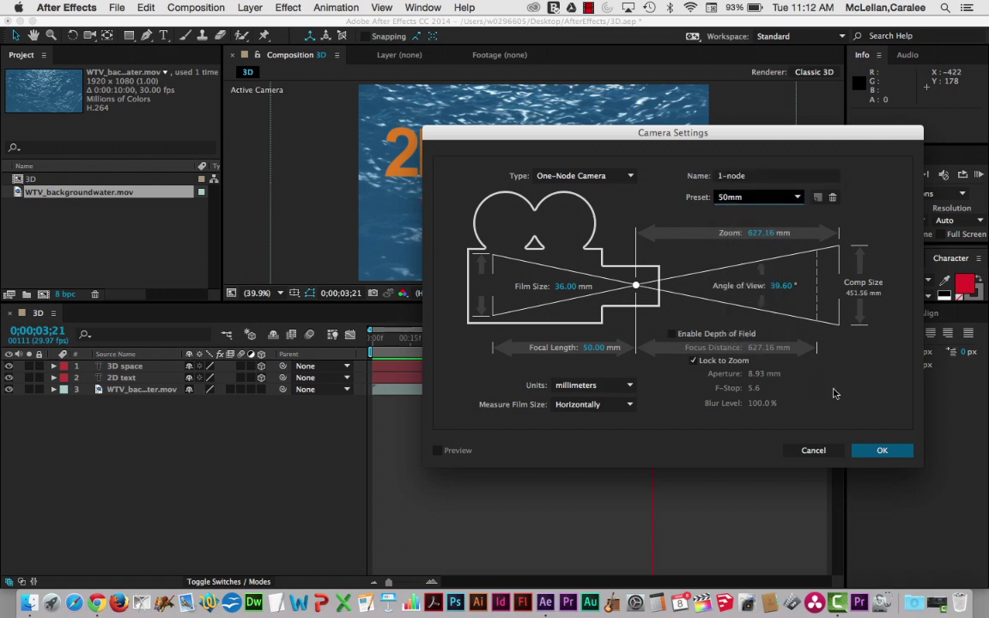
left_click(791, 198)
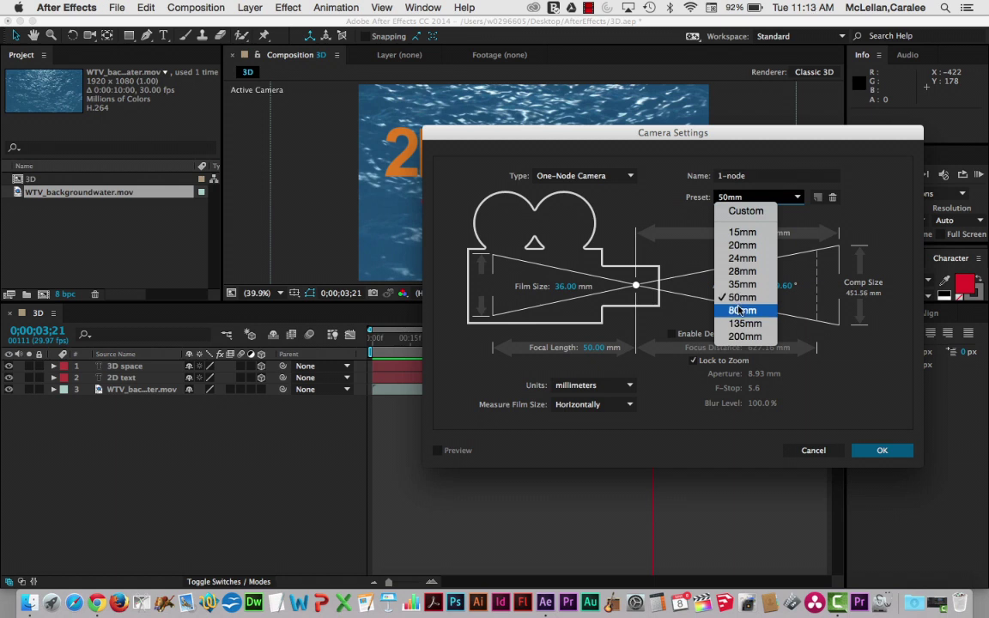
left_click(795, 387)
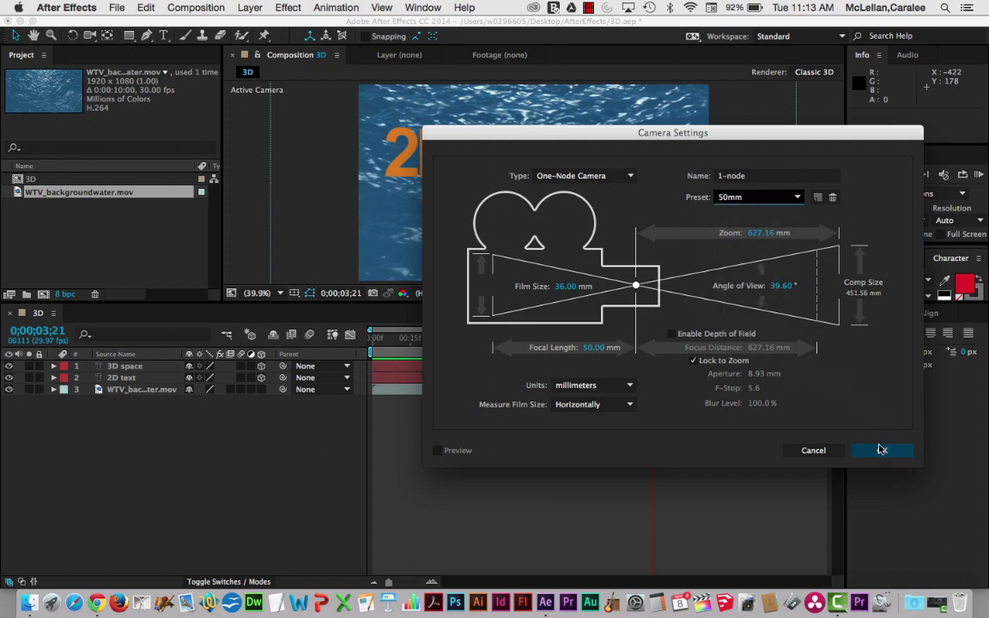
Add the 1-node camera and split the viewer into 2 Views - Horizontal.
left_click(881, 450)
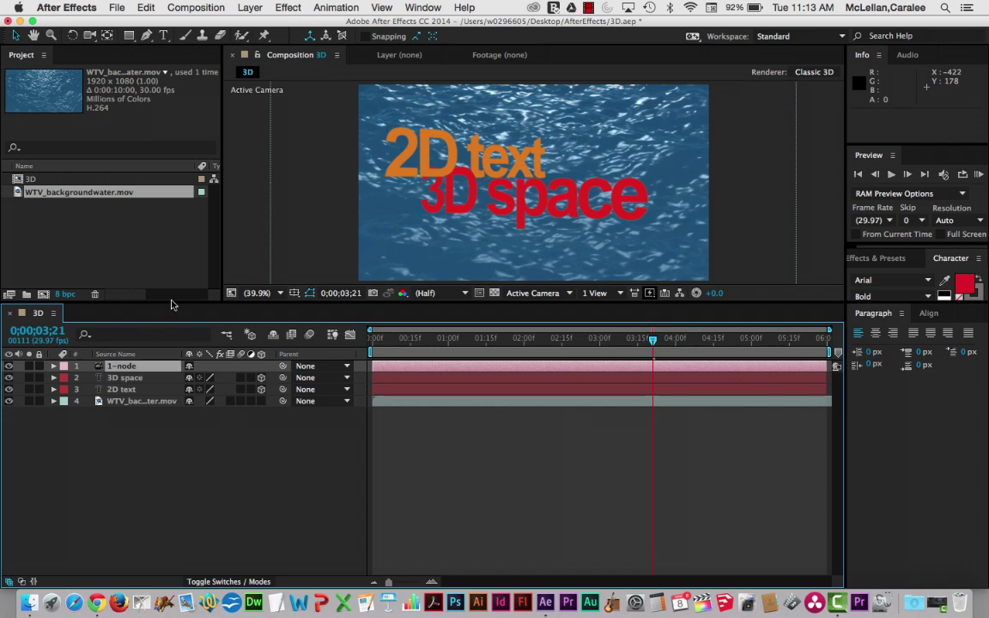
left_click(617, 294)
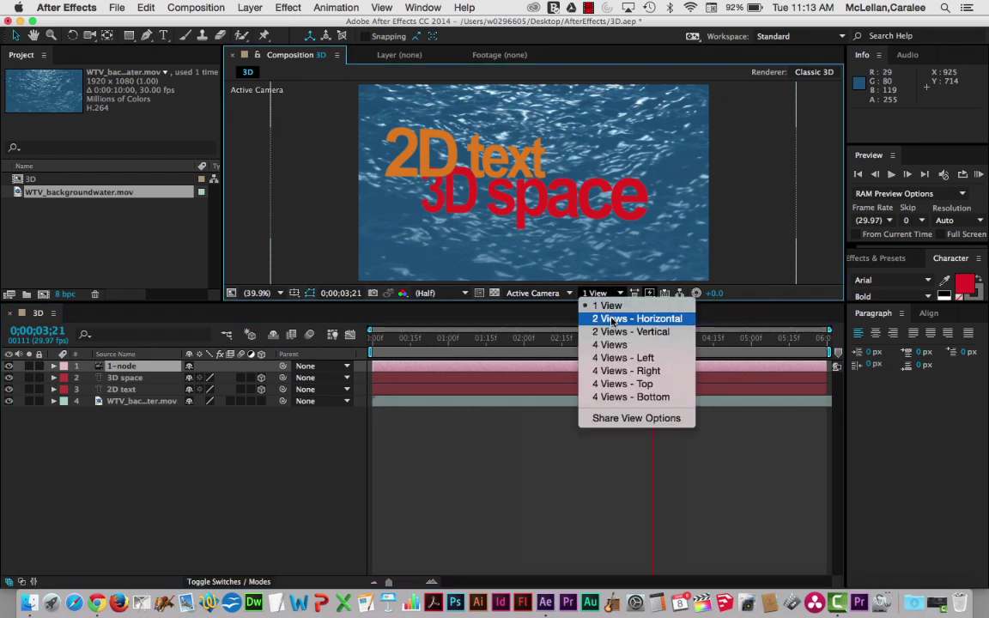
left_click(613, 320)
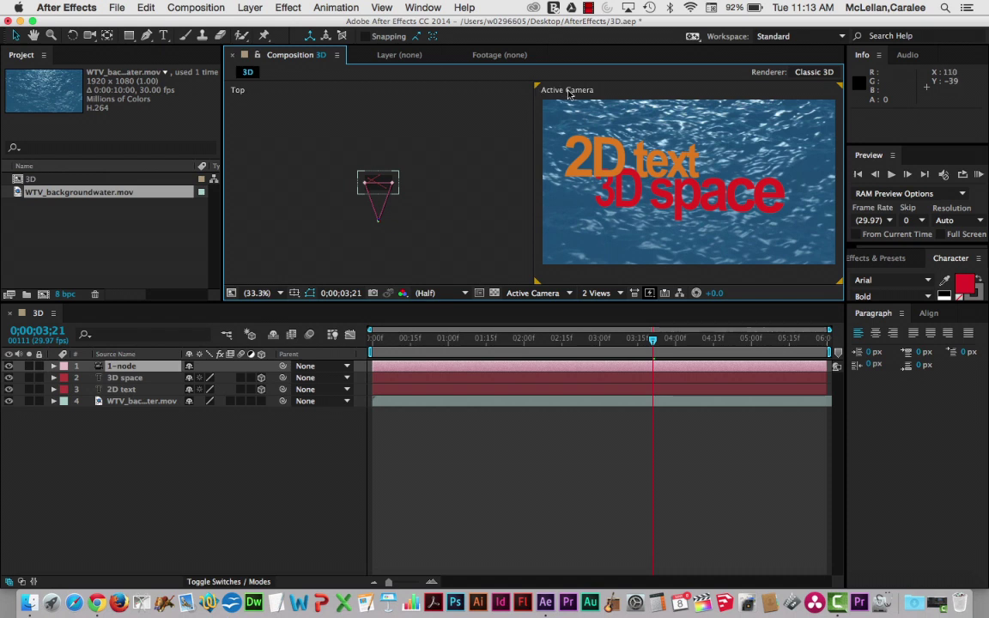
Zoom the left Top view to 6.25% magnification.
left_click(395, 157)
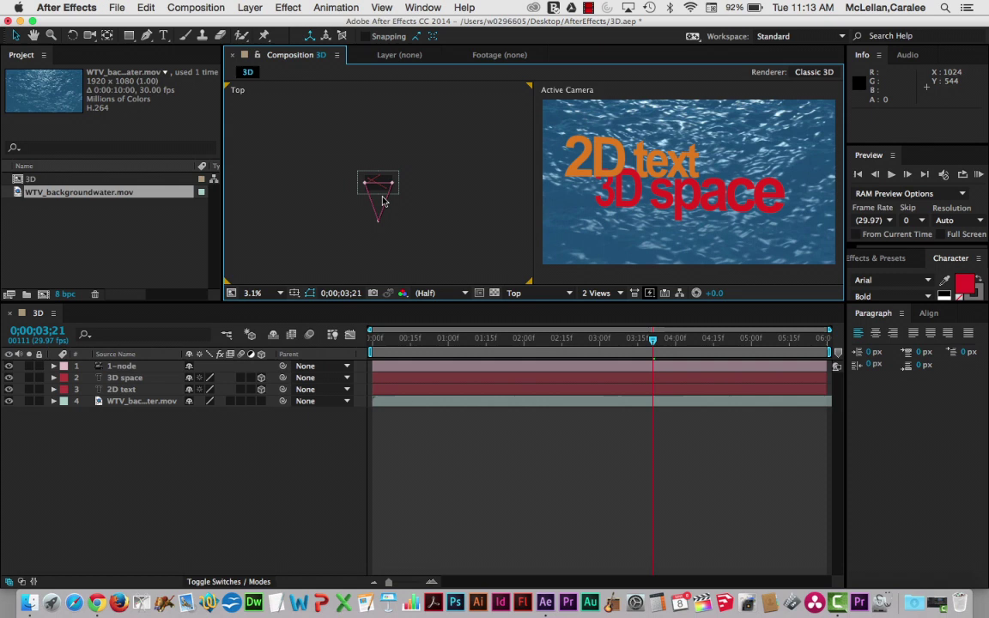
left_click(279, 294)
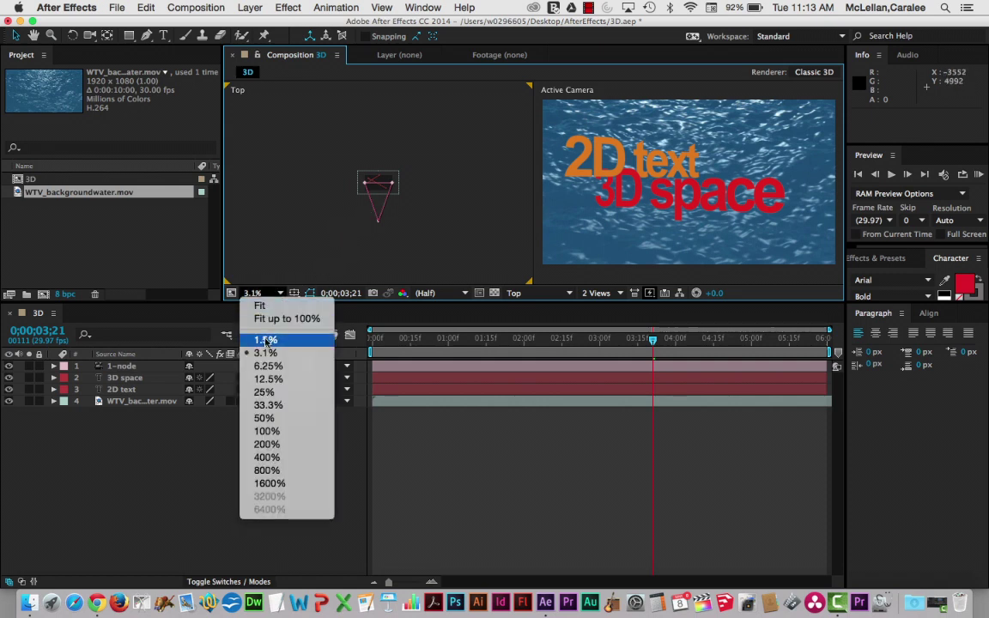
left_click(264, 367)
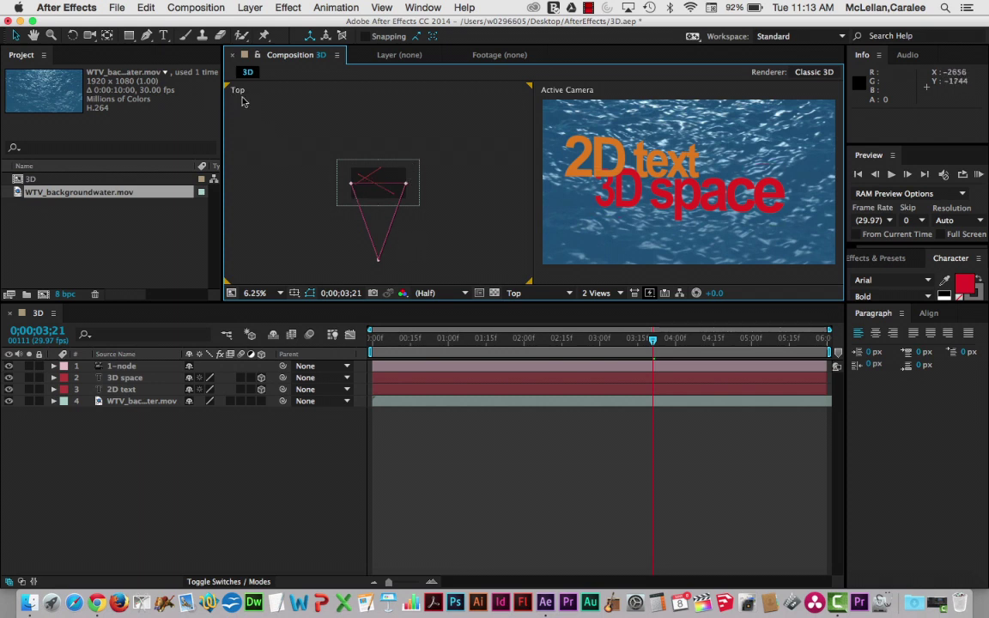
left_click(542, 294)
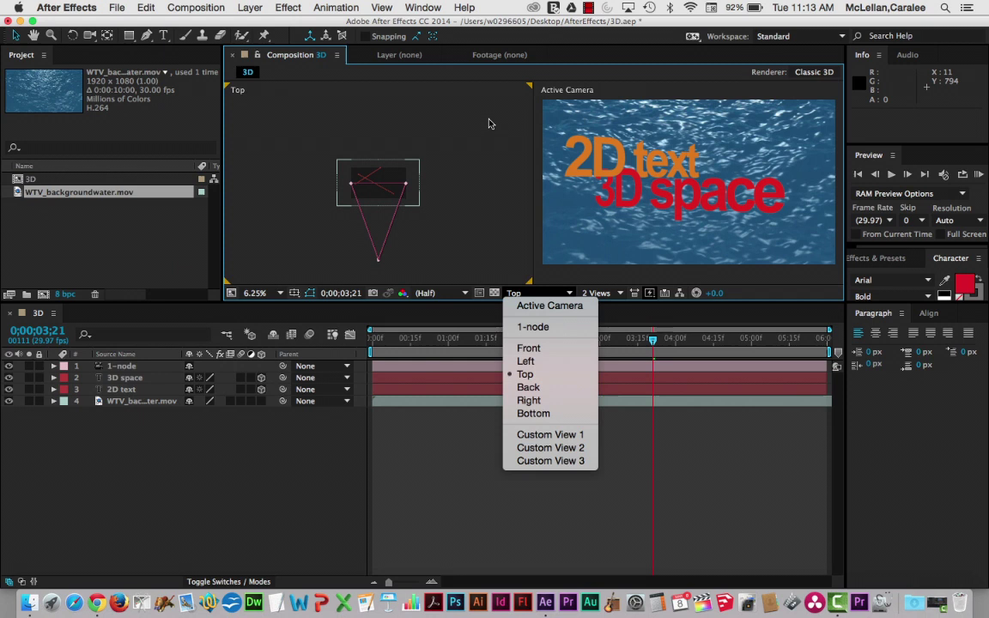
Switch the left view to Front, then toggle the water layer's 3D switch on and back off.
left_click(550, 348)
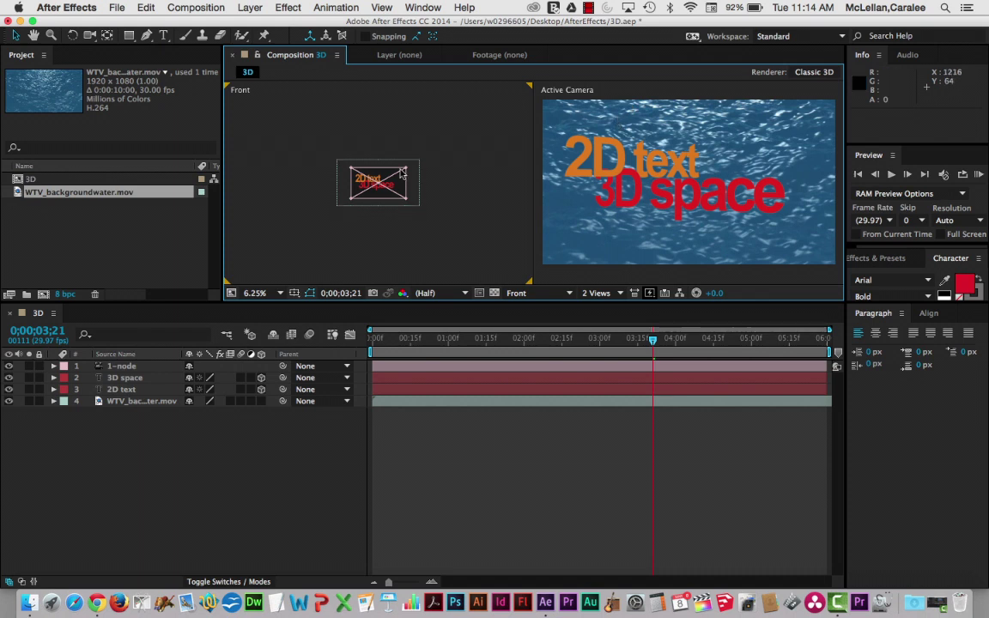
left_click(262, 401)
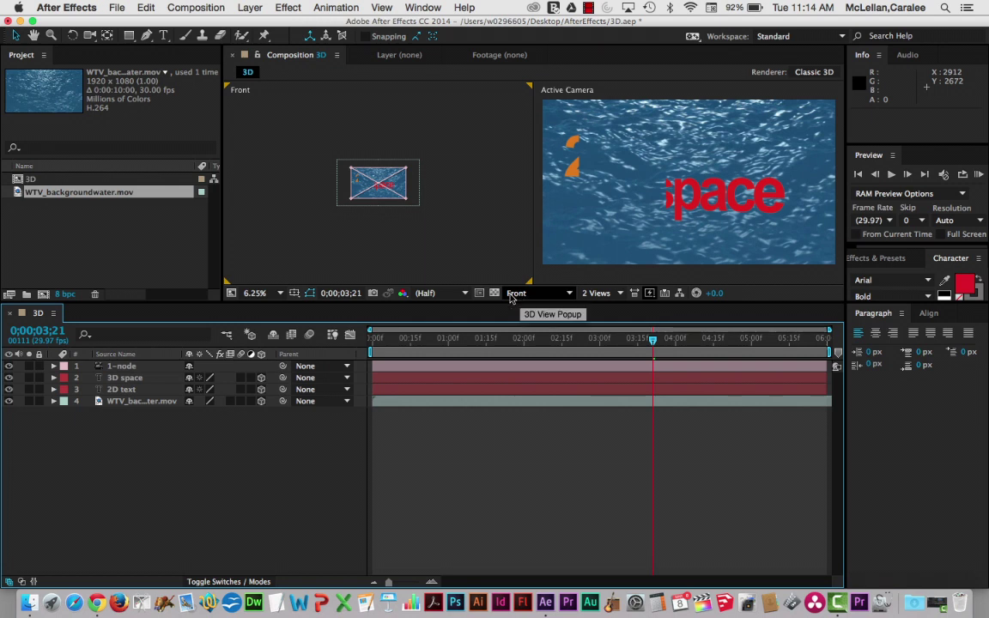
left_click(262, 401)
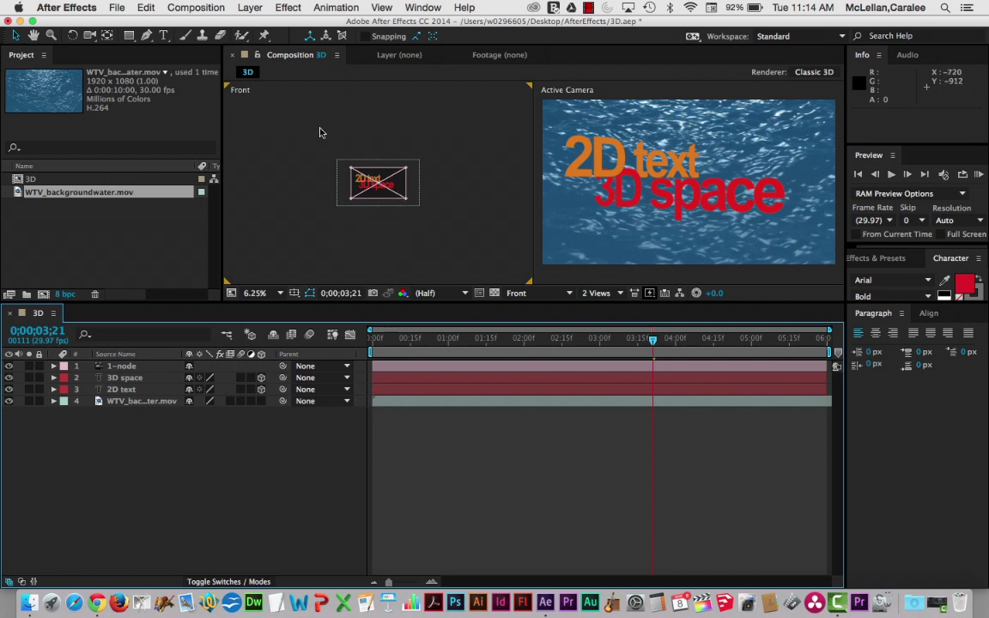
Return the left view to Top and drag the 1-node camera to the left of the text.
left_click(559, 294)
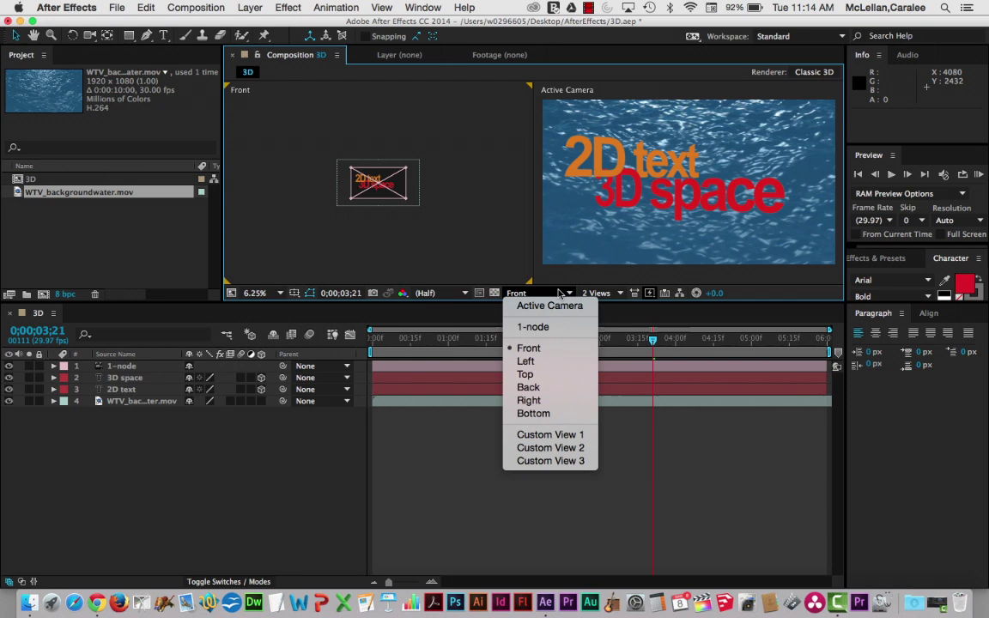
left_click(530, 375)
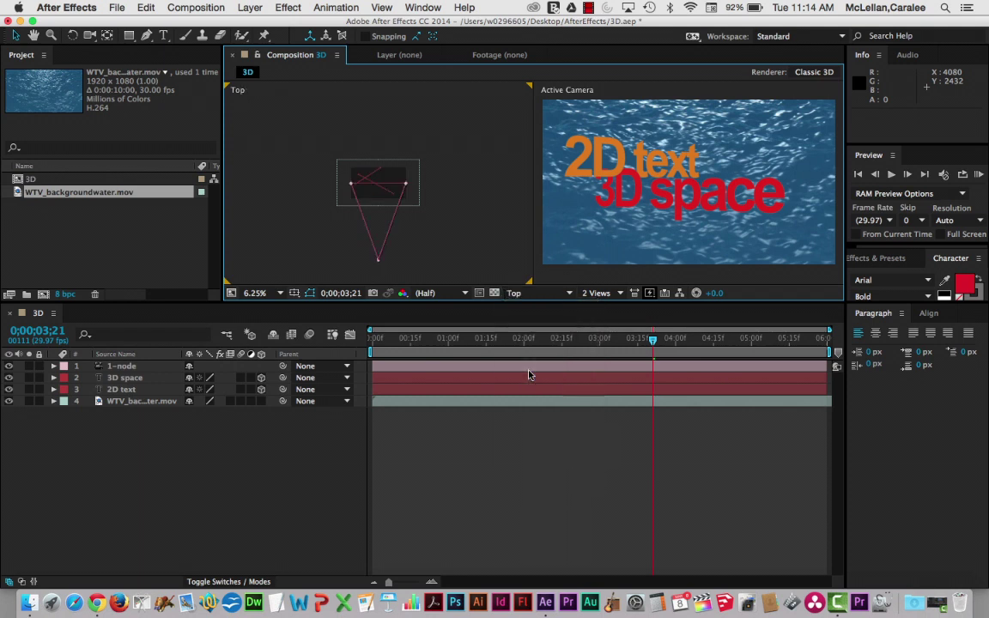
left_click(378, 262)
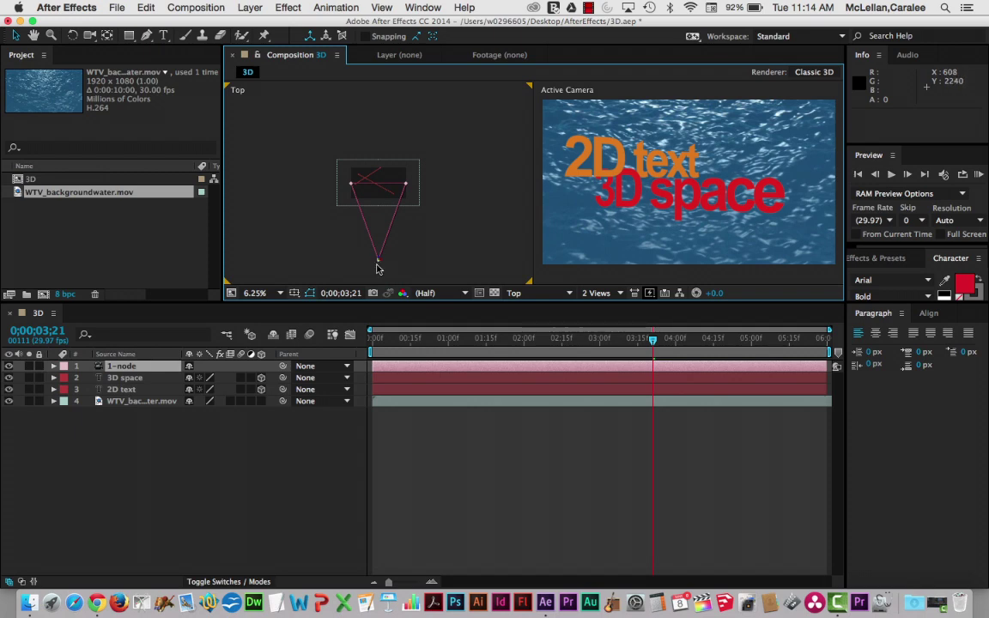
left_click_drag(377, 265, 417, 258)
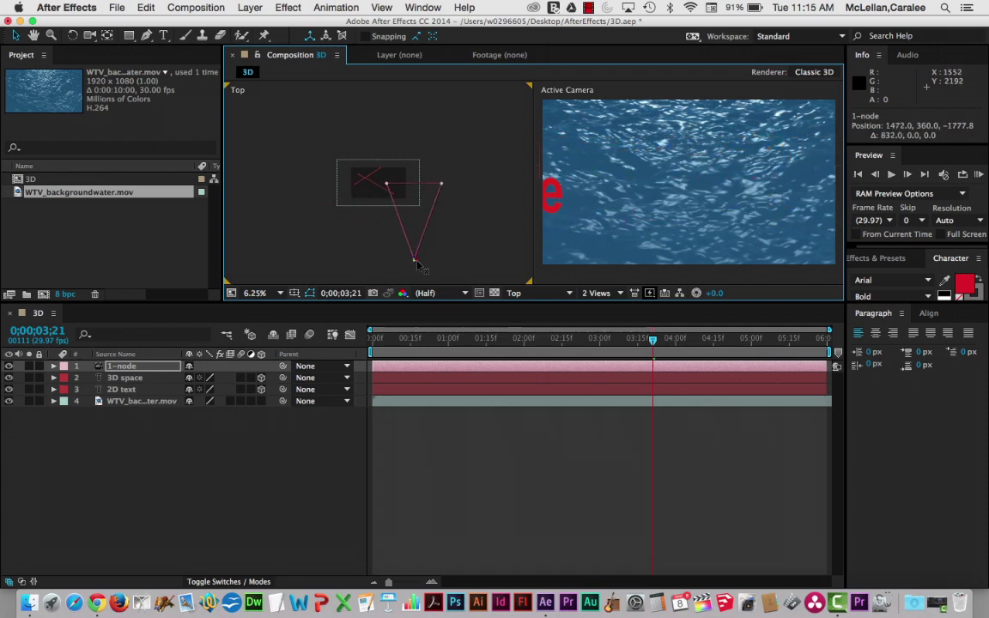
left_click_drag(417, 264, 332, 261)
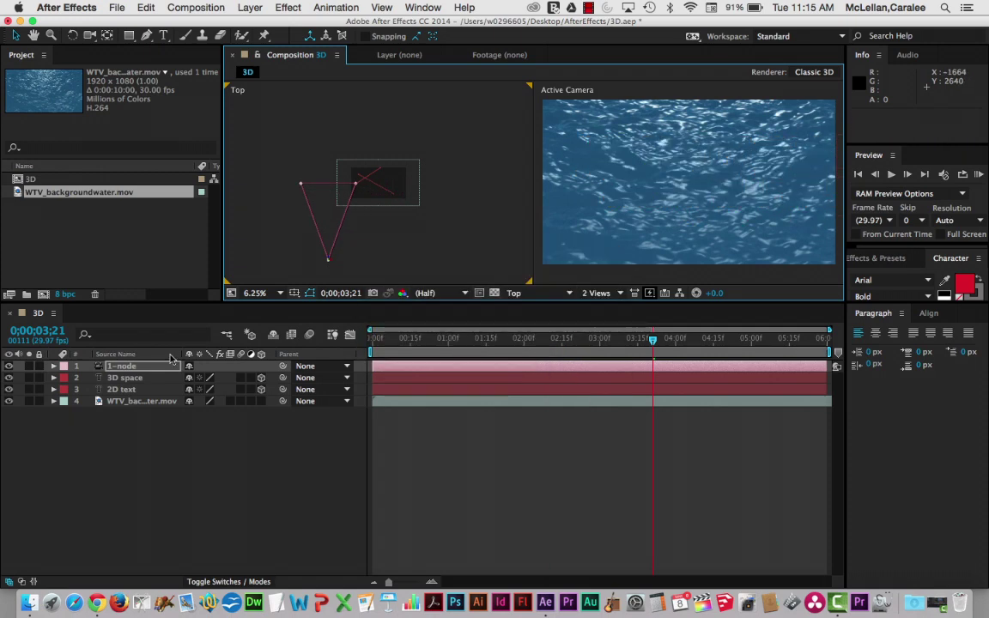
Open the camera's Transform, enable Position keyframing, and move that keyframe to 0:00.
left_click(53, 366)
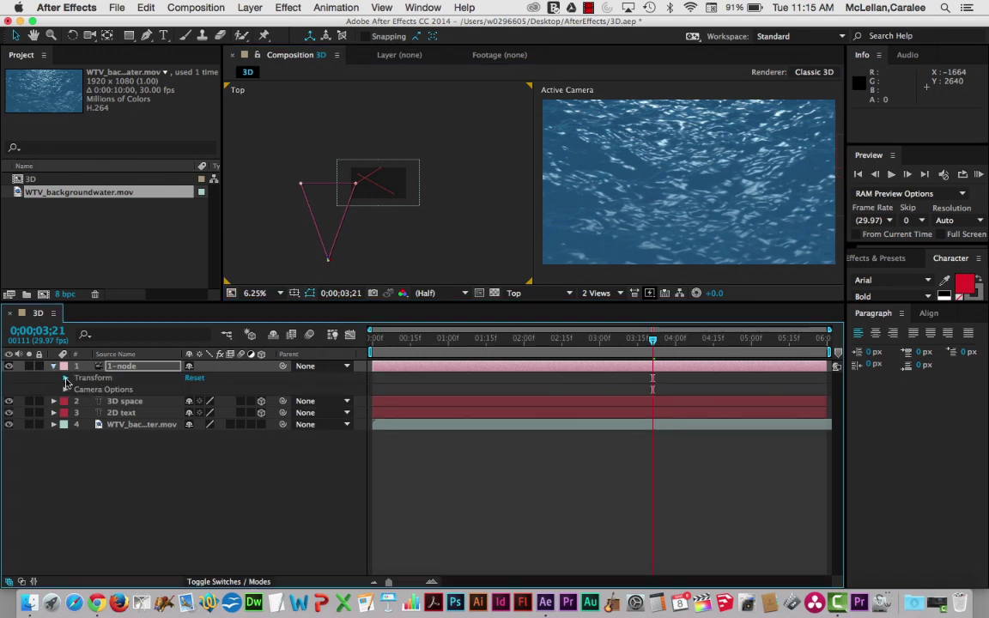
left_click(65, 379)
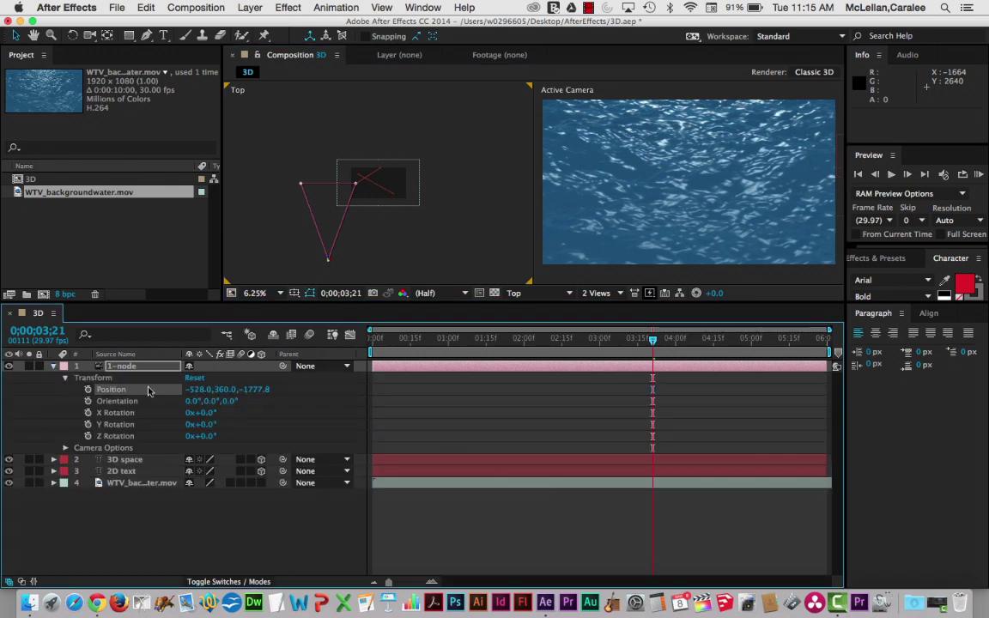
left_click(89, 390)
left_click_drag(652, 342, 348, 369)
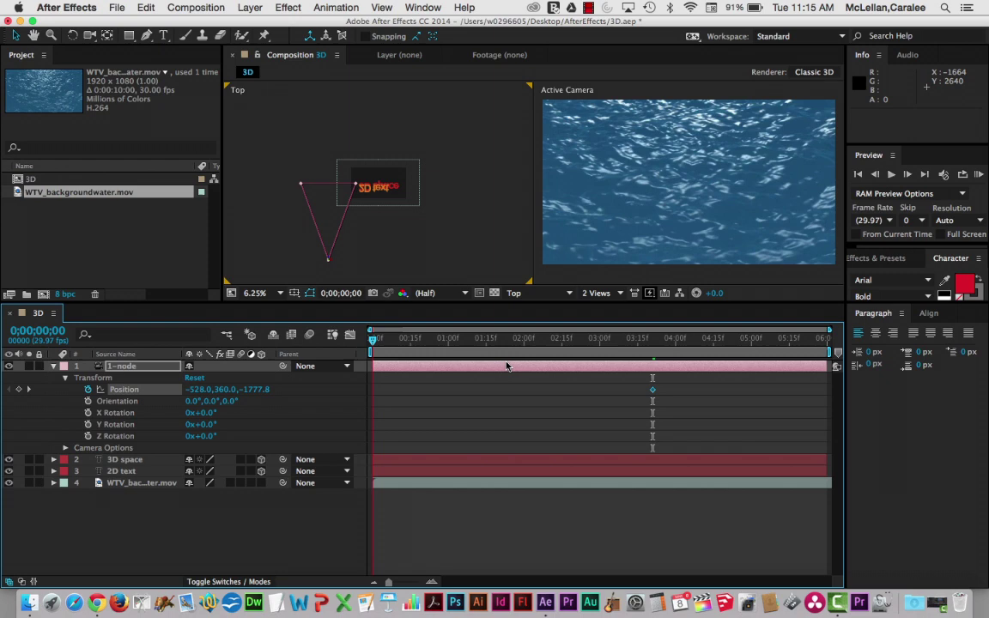
left_click_drag(507, 367, 507, 369)
left_click_drag(653, 392, 376, 412)
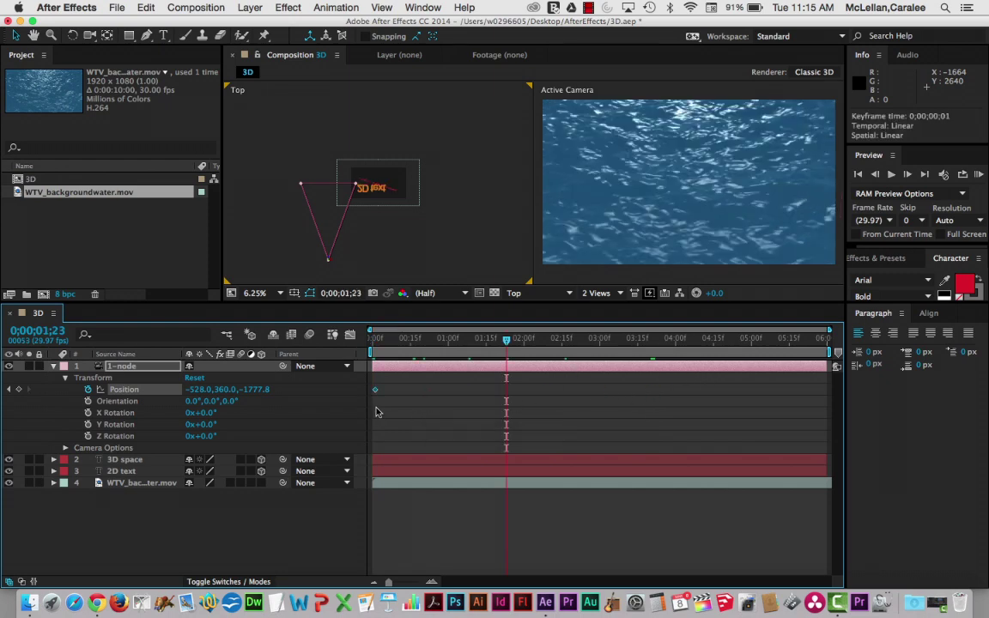
Move the current time to 0;00;03;29.
left_click(504, 339)
left_click(377, 347)
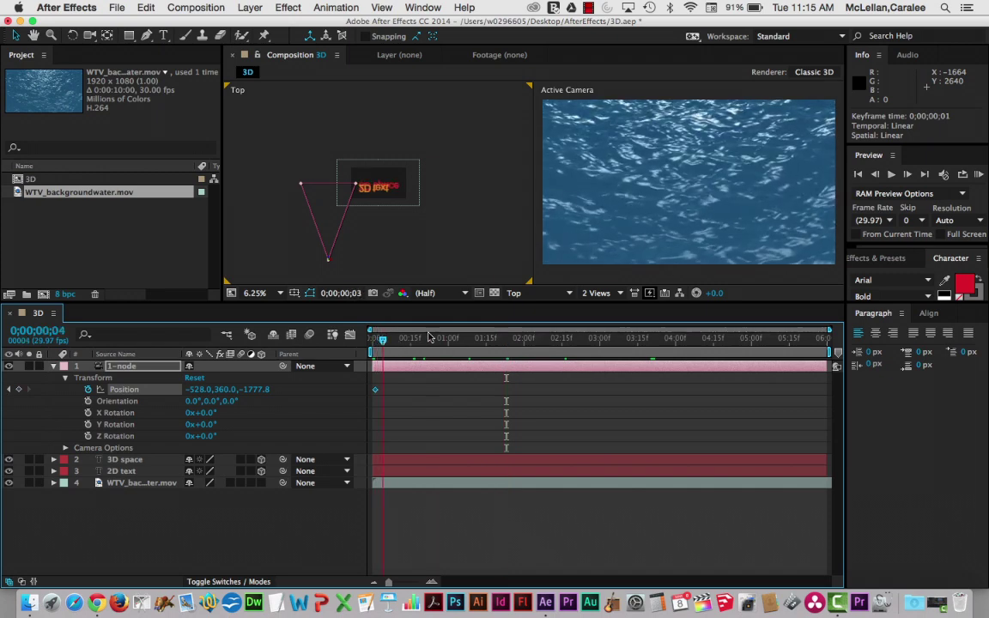
left_click(581, 339)
left_click(637, 339)
left_click_drag(657, 338, 674, 339)
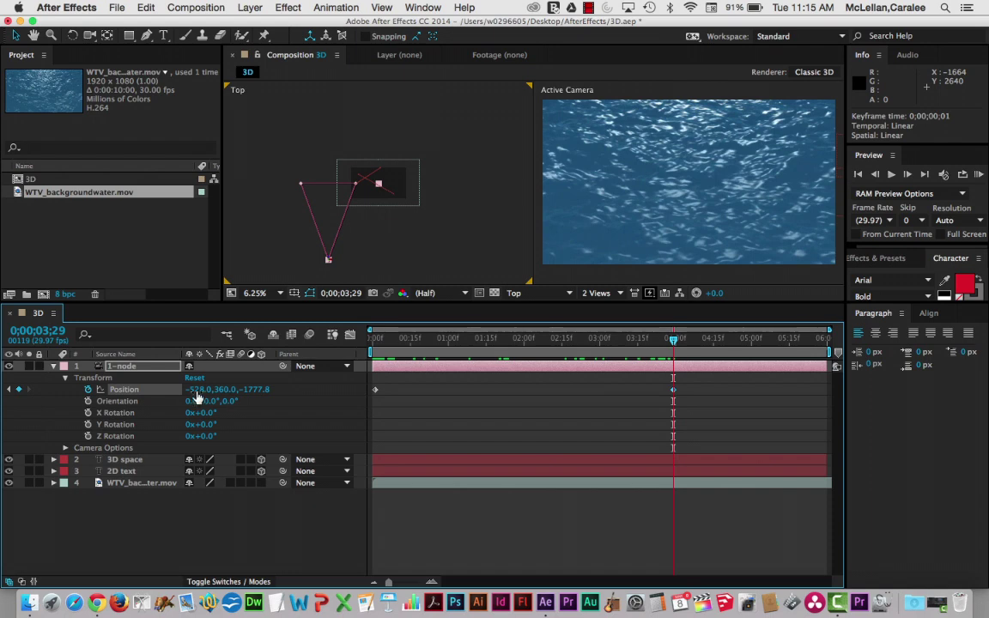
Scrub camera Position X to 518 for a second keyframe, undoing a stray camera move.
left_click_drag(197, 394, 893, 363)
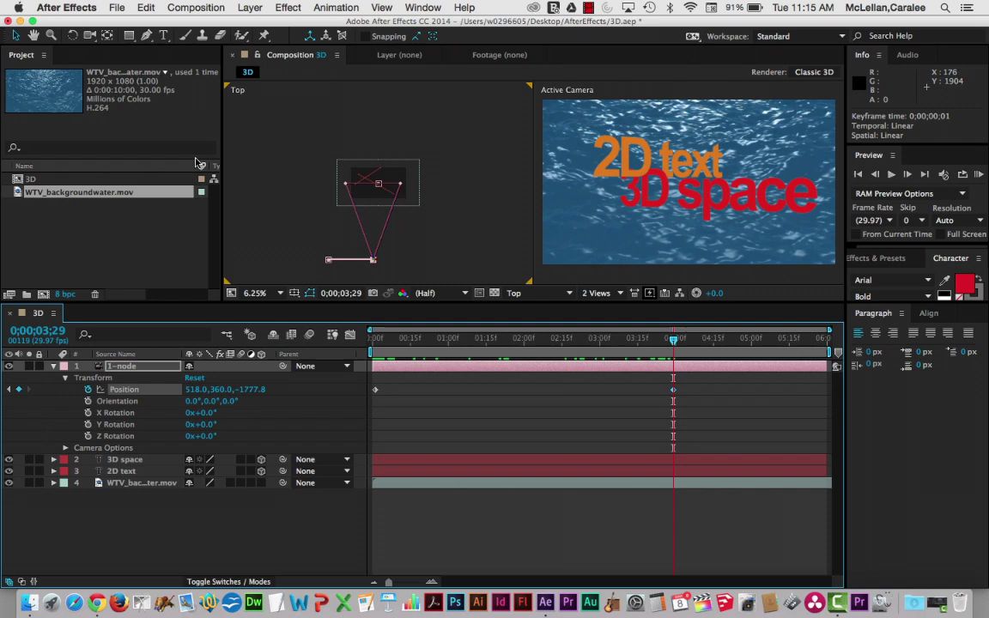
left_click(301, 241)
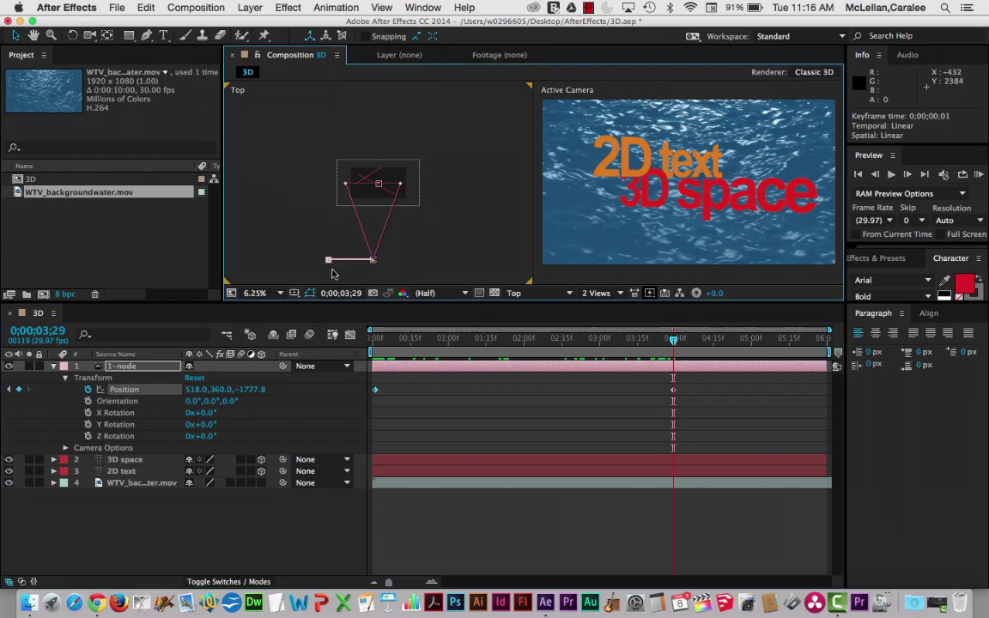
left_click_drag(328, 268, 328, 272)
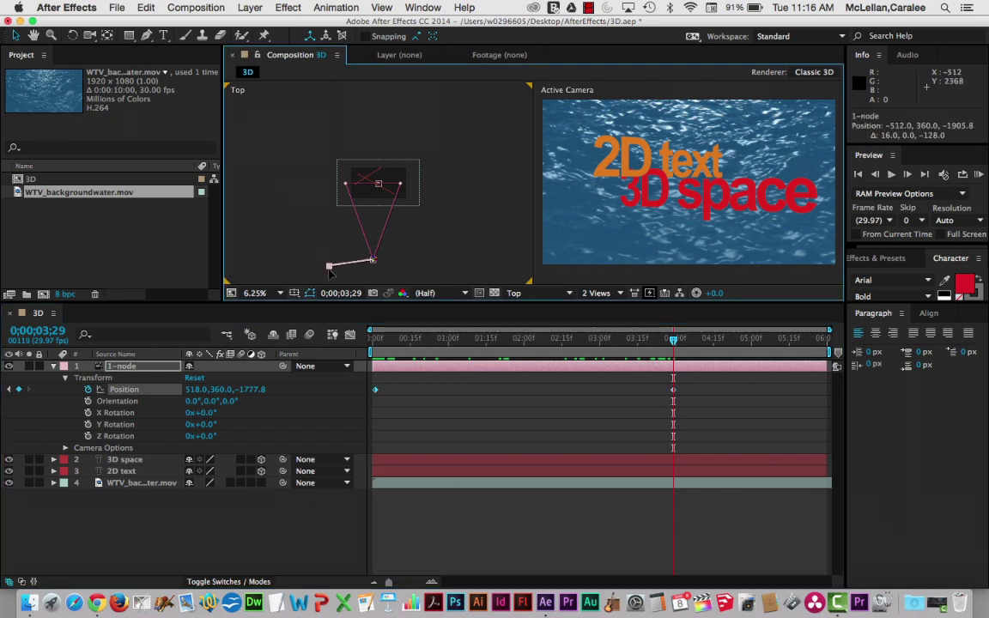
key("super+z")
Curve the camera's motion path with the Convert Vertex Tool, then return to the start.
left_click(154, 36)
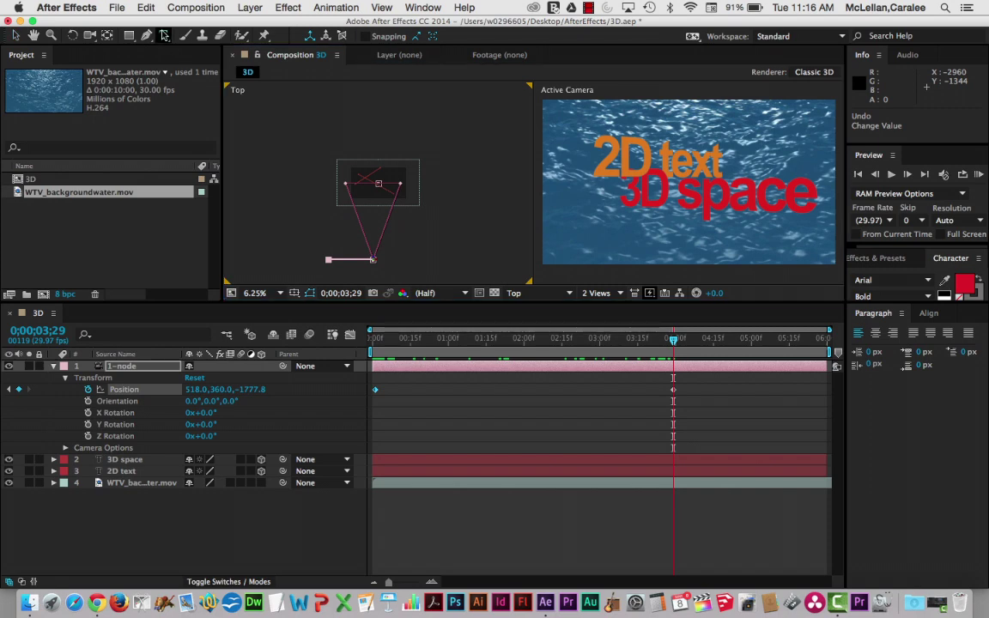
left_click_drag(147, 36, 178, 80)
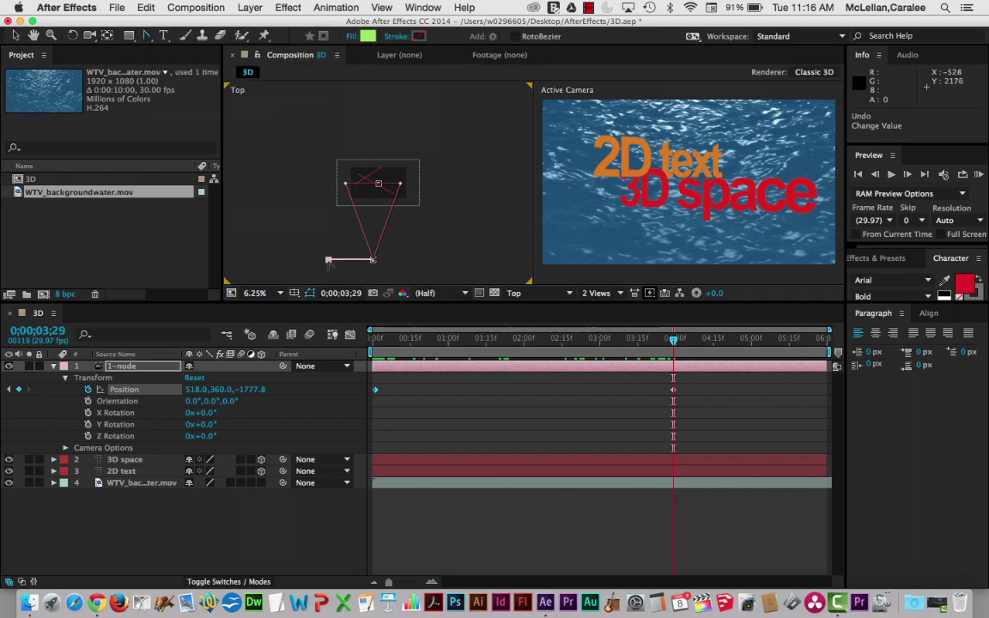
left_click_drag(328, 260, 369, 231)
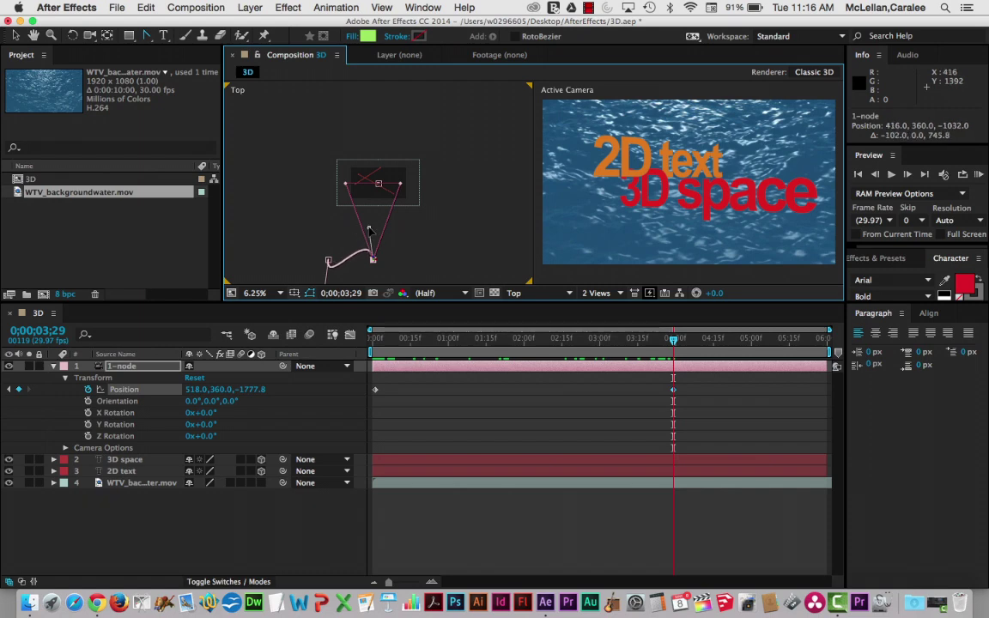
left_click_drag(674, 341, 301, 344)
Play and stop the camera move, then RAM-preview all 180 frames.
key("space")
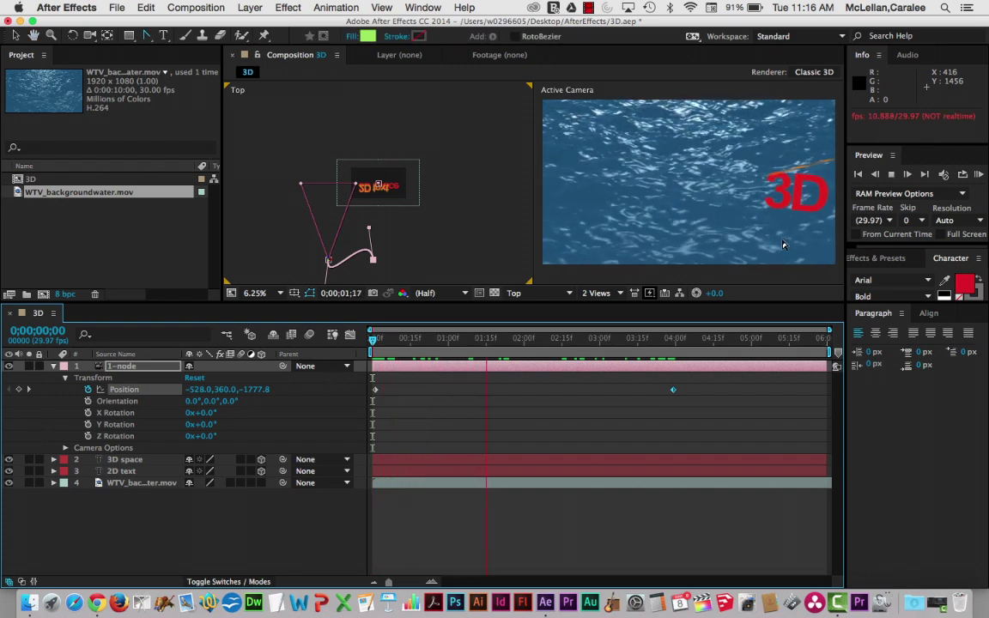
key("space")
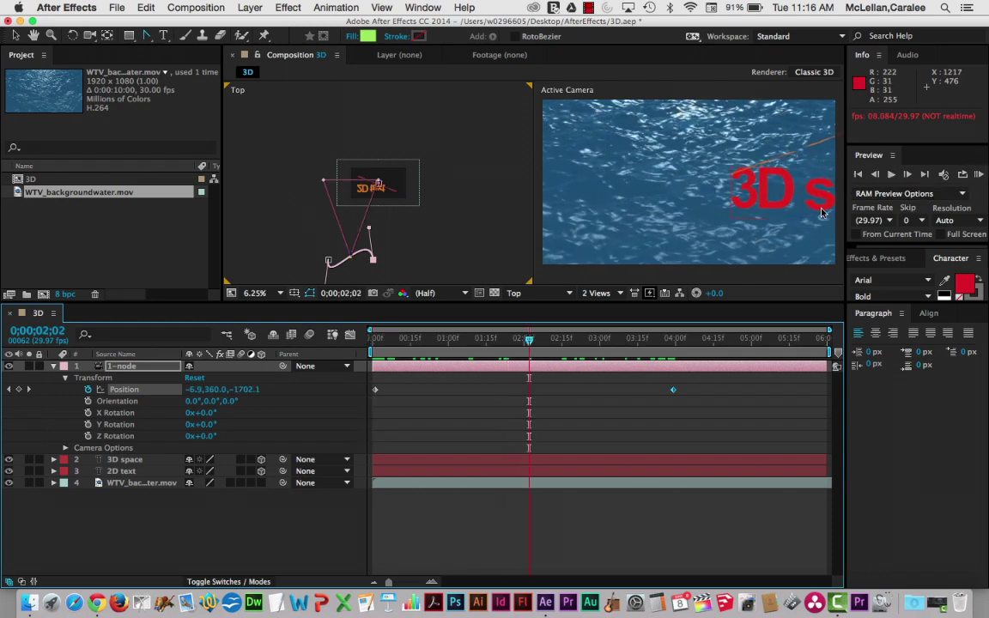
left_click(979, 175)
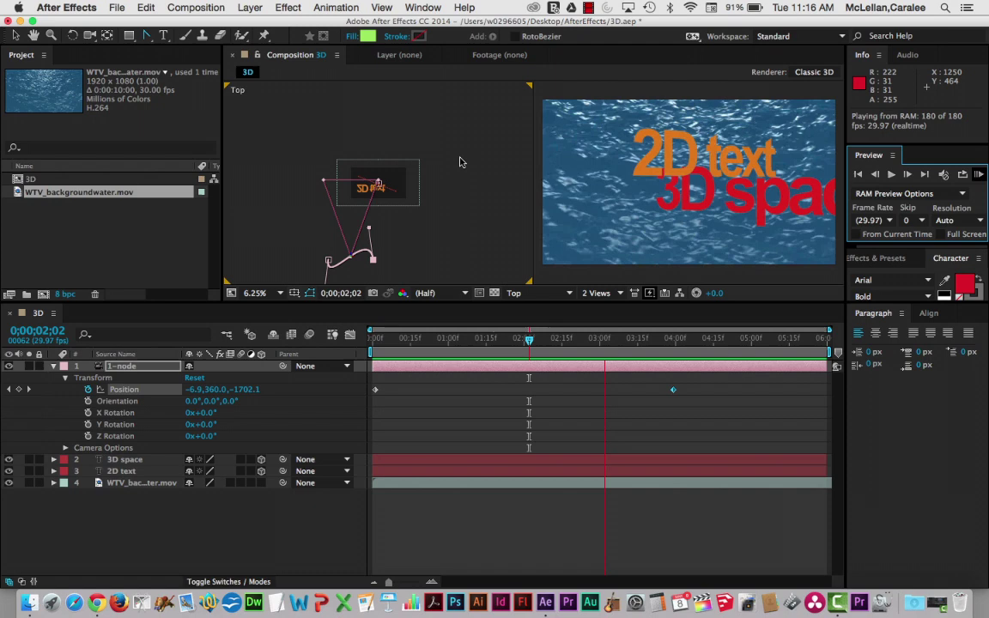
Stop the preview, drag the camera node into a wider curve, and RAM-preview the revised move.
key("space")
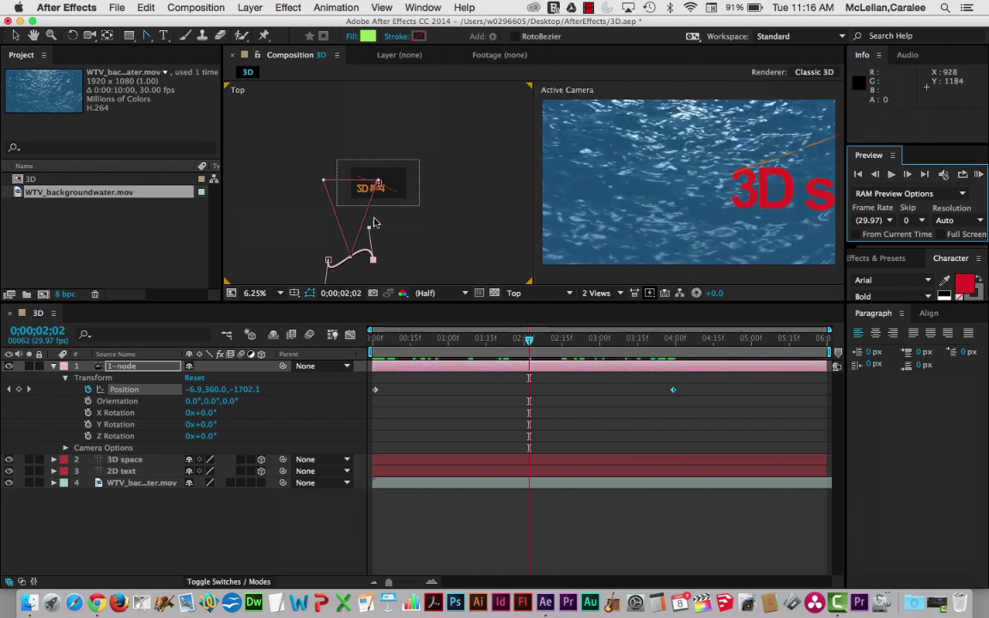
left_click_drag(369, 228, 327, 261)
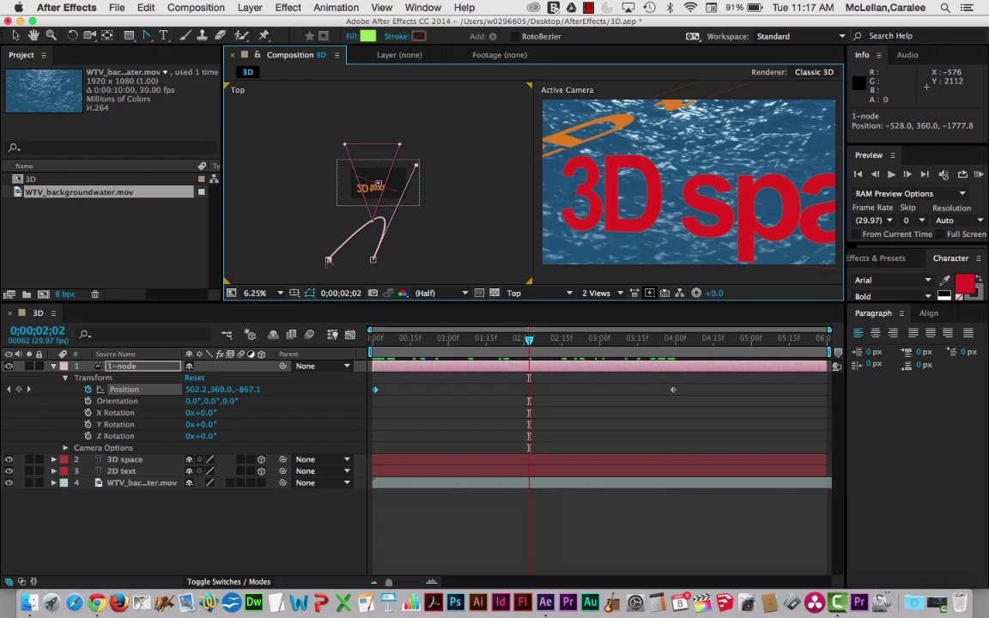
left_click(982, 175)
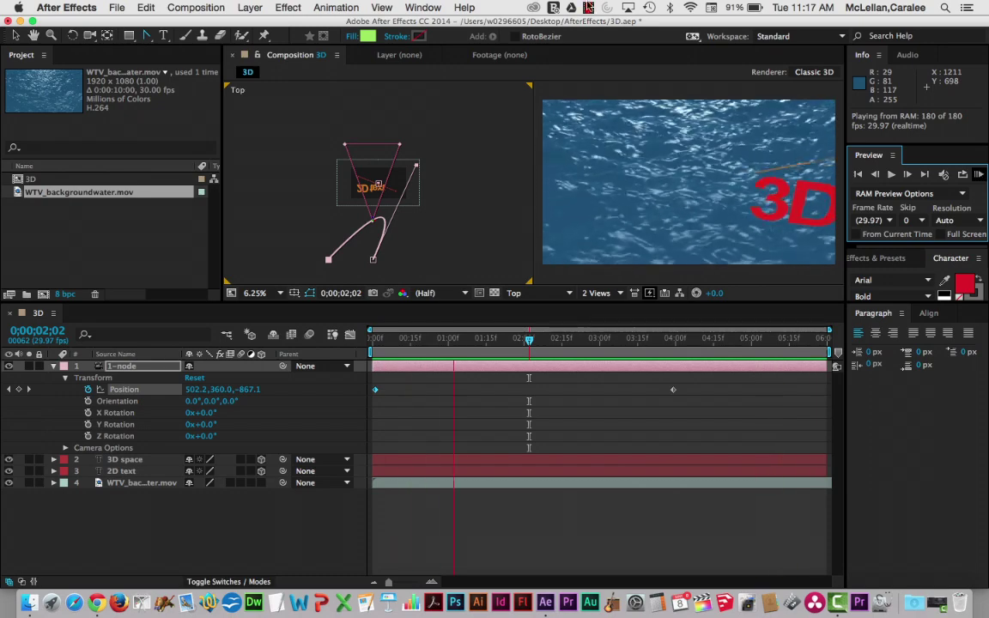
left_click(589, 8)
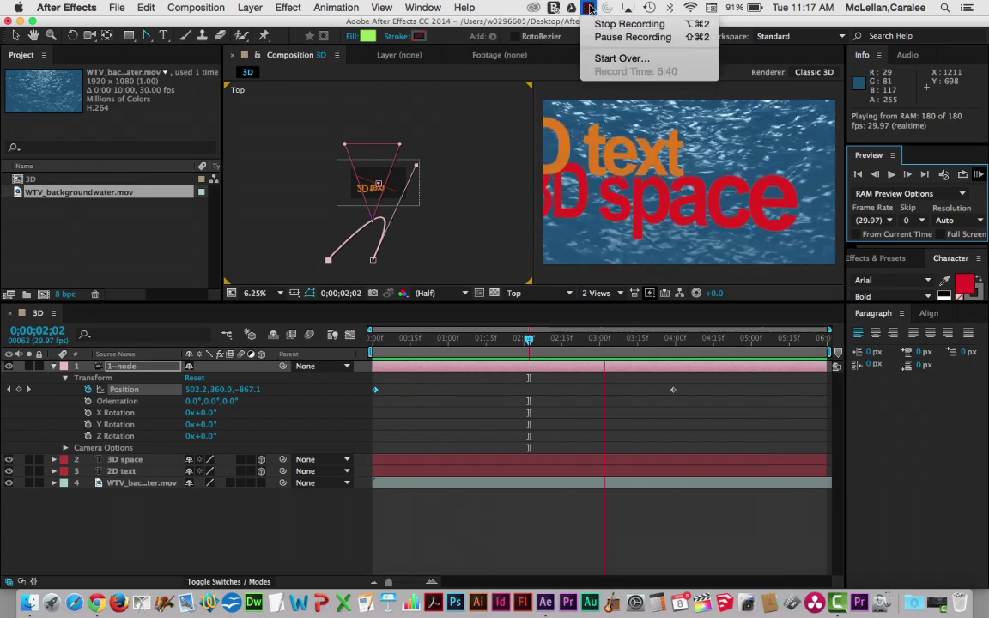